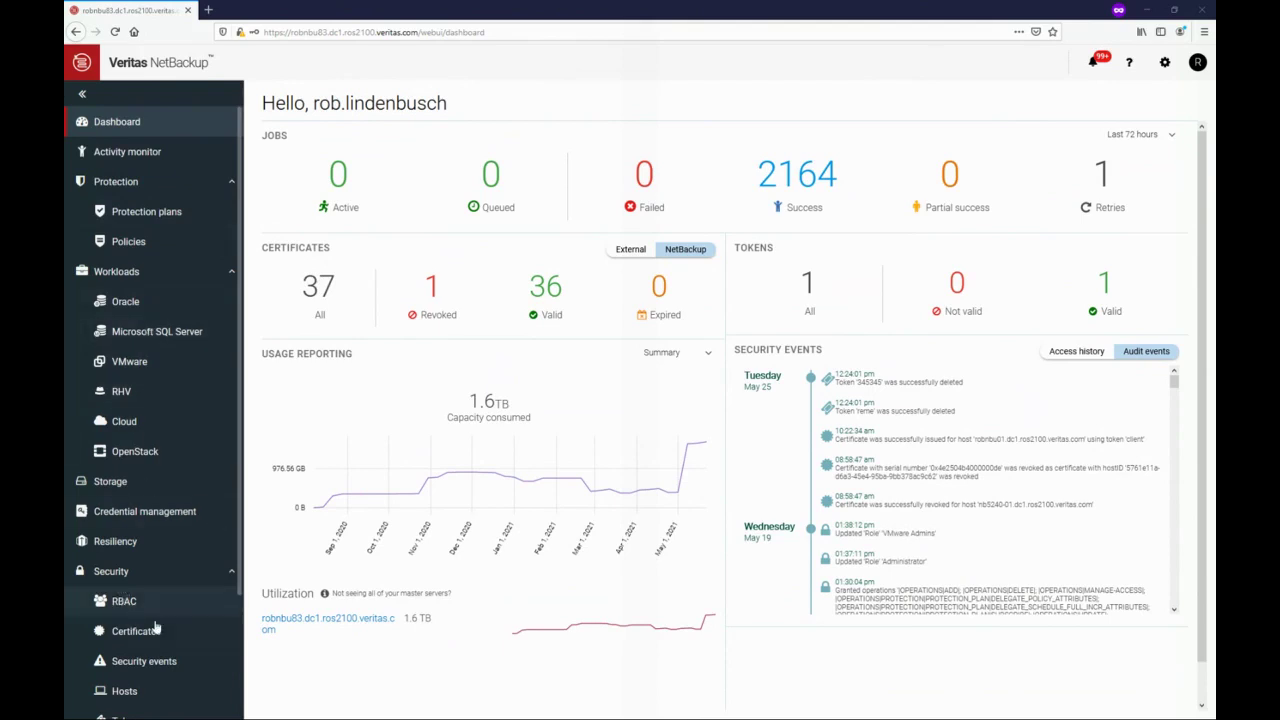
Open Security > RBAC to list the 11 defined roles
scroll(155, 627, down, 3)
scroll(158, 590, up, 3)
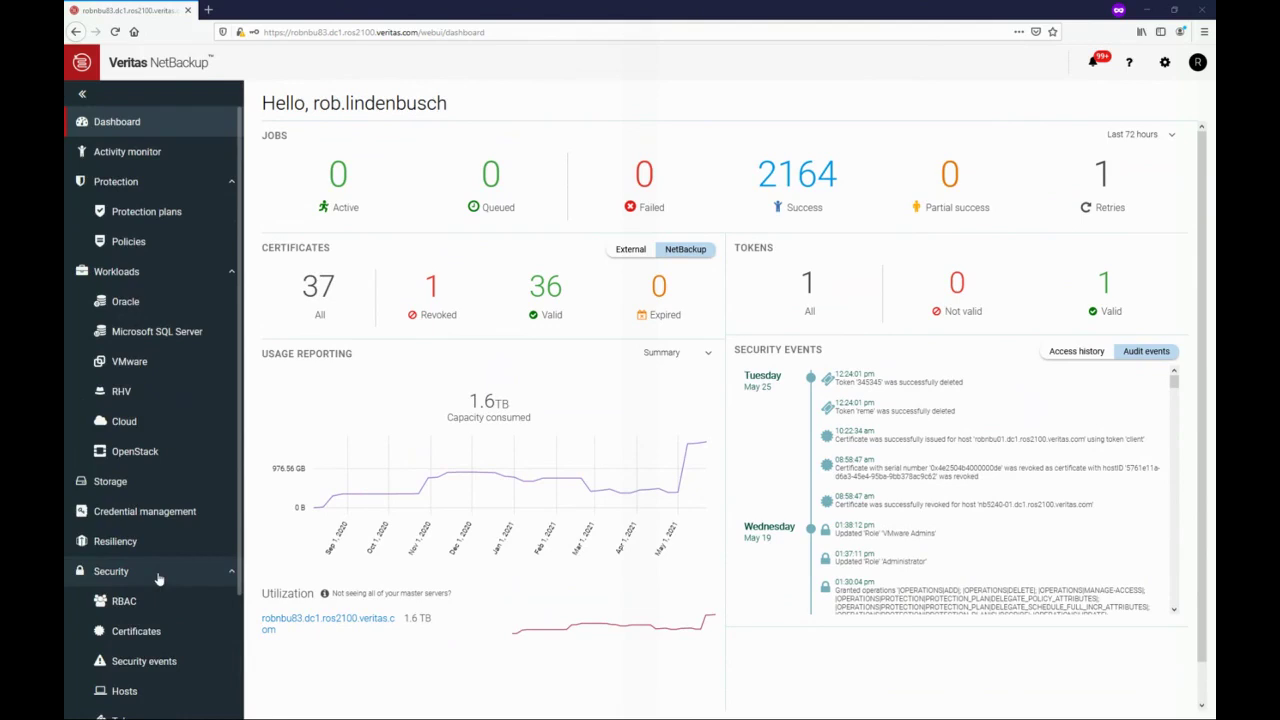
click(161, 606)
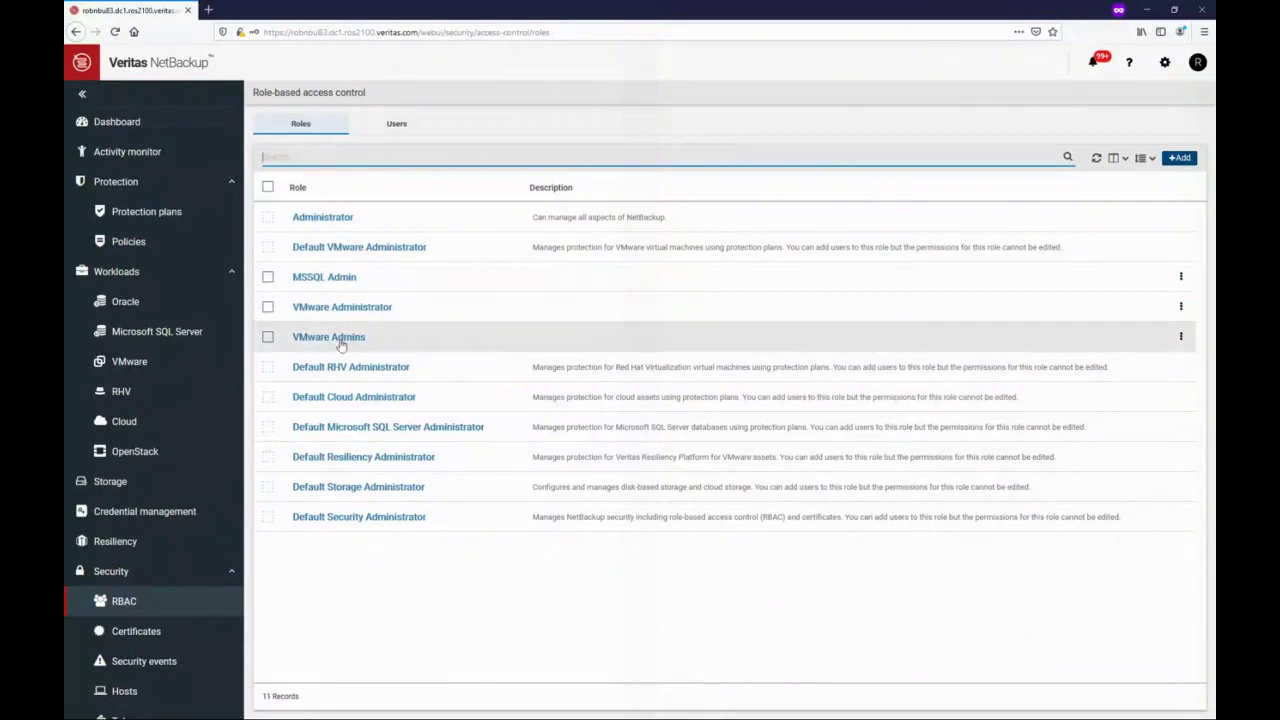
Review the VMware Administrator role's NetBackup management permissions and the users assigned to it
click(360, 317)
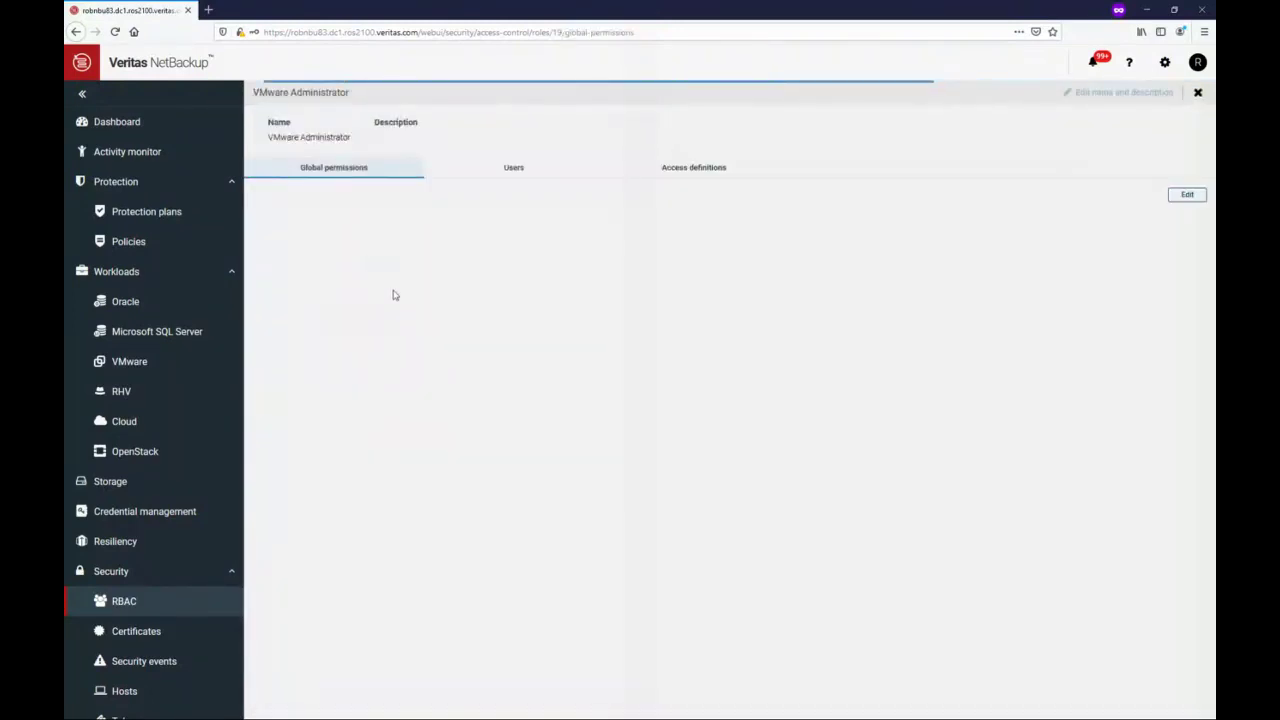
click(340, 230)
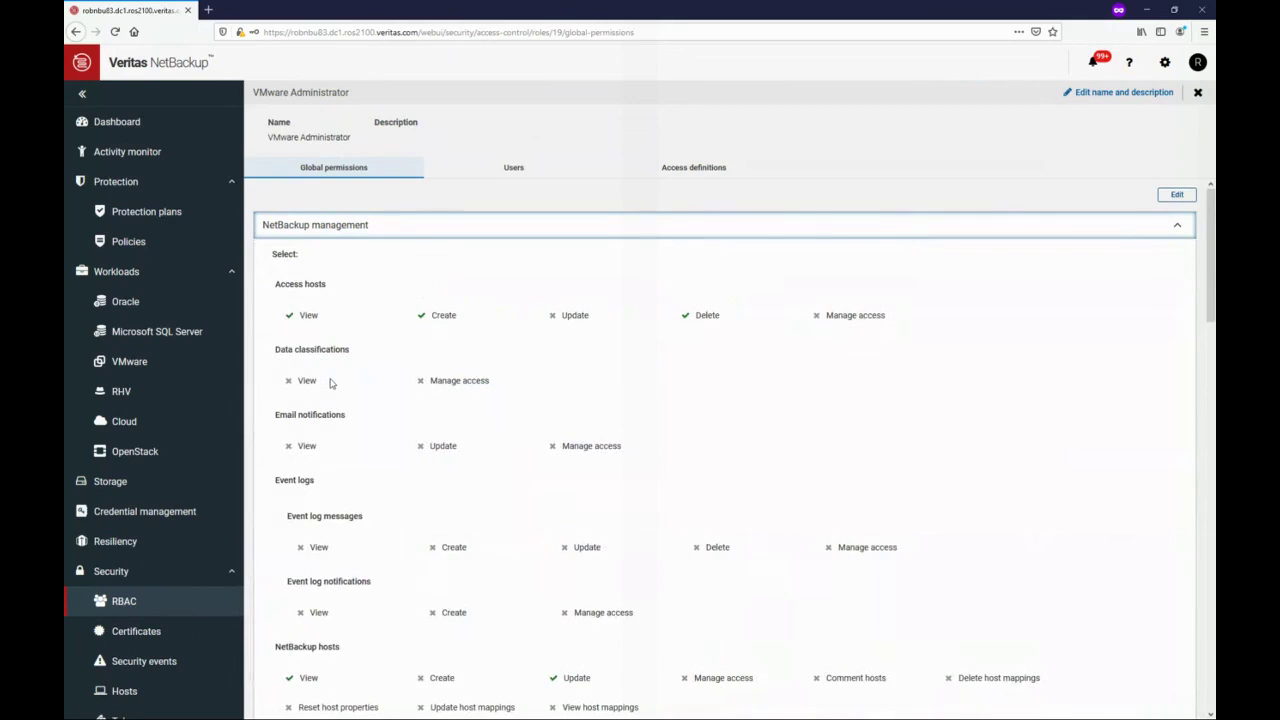
scroll(330, 383, down, 4)
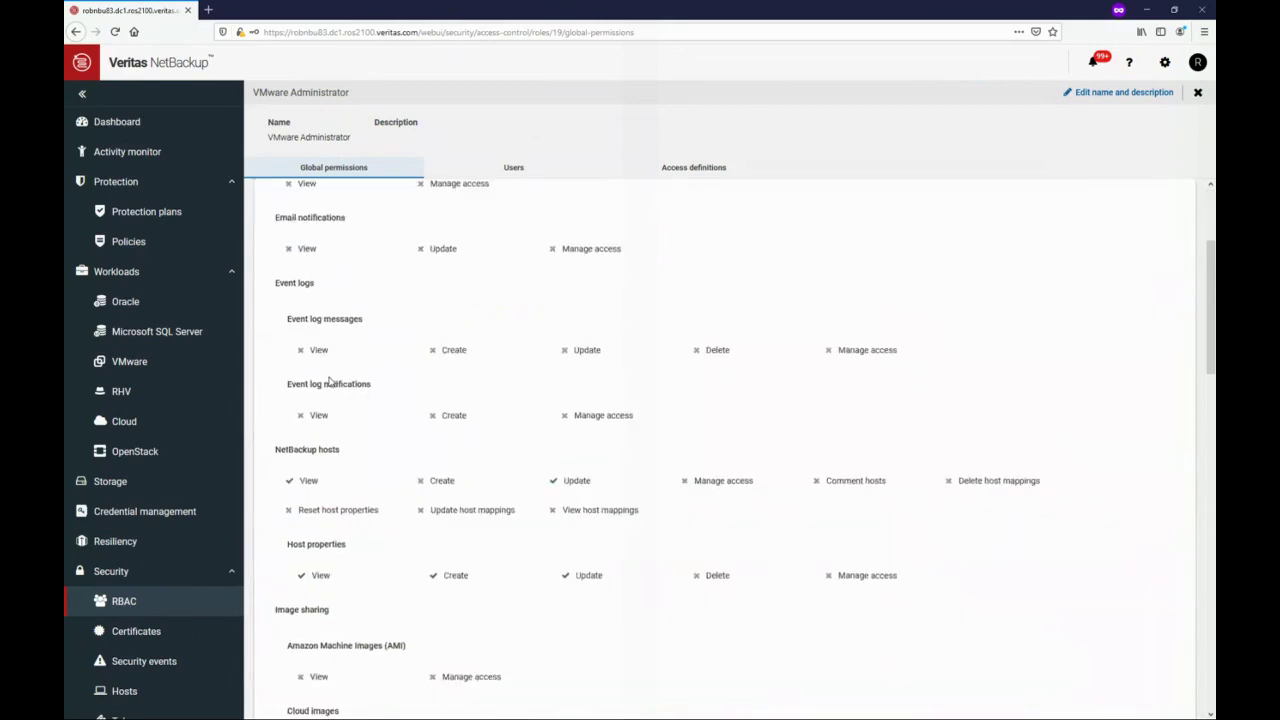
scroll(330, 383, down, 3)
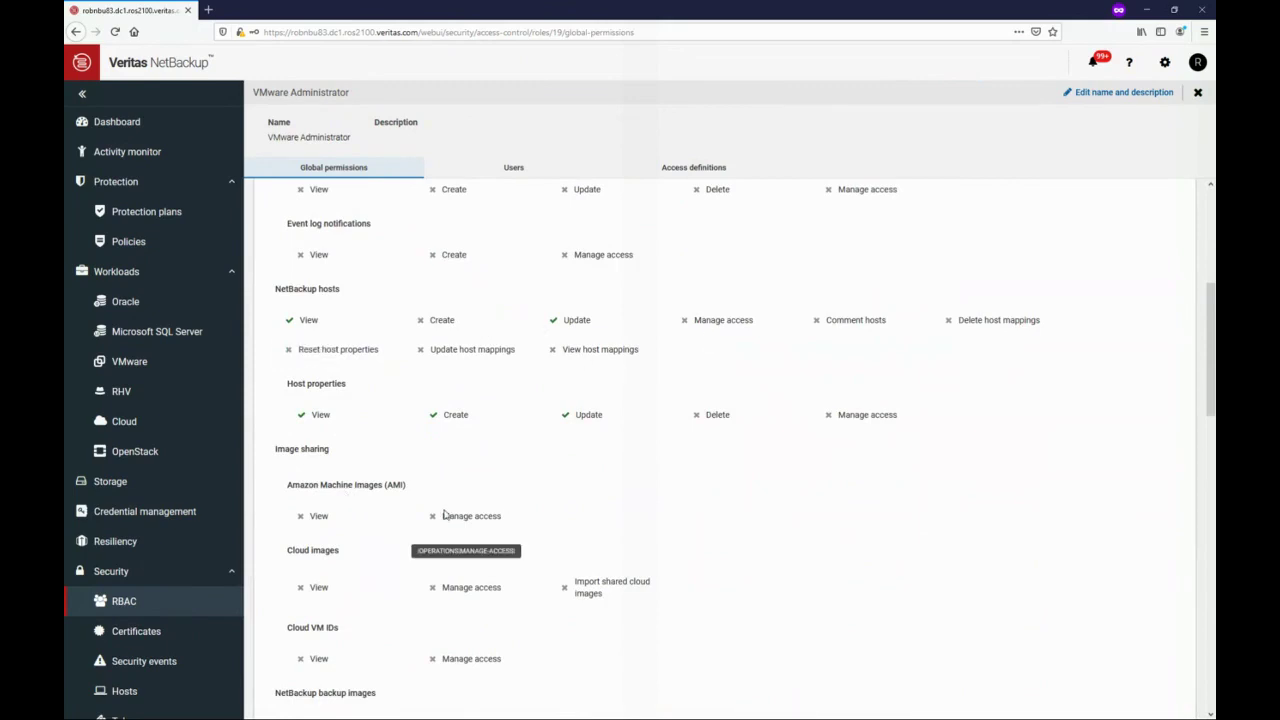
scroll(450, 511, down, 4)
scroll(523, 186, up, 10)
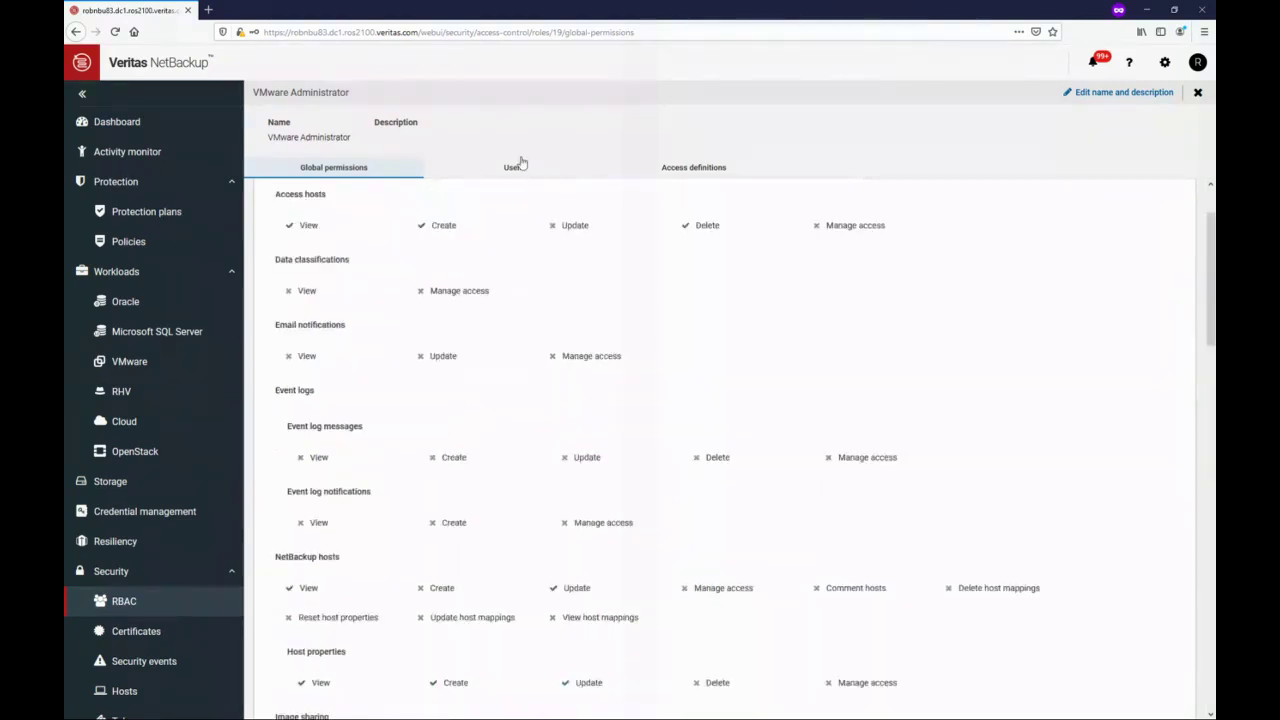
click(518, 166)
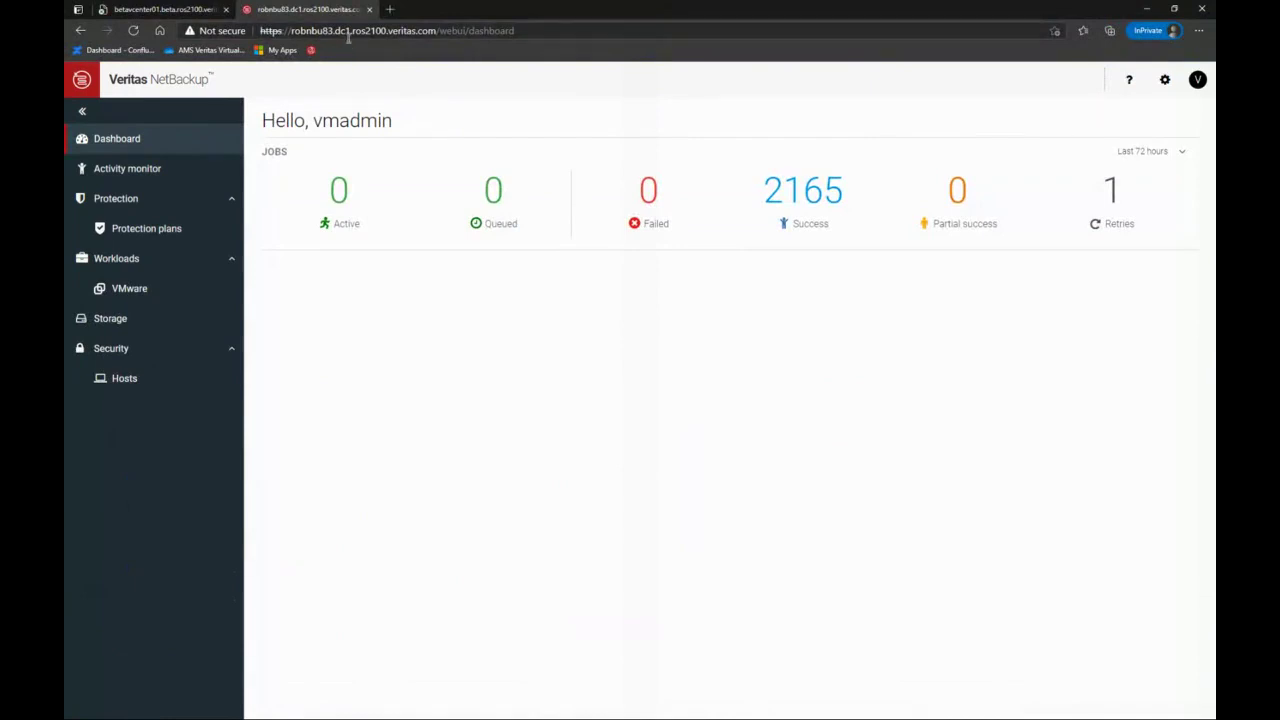
Highlight the signed-in user's name, then open the restricted user's Activity monitor
drag(316, 120, 406, 126)
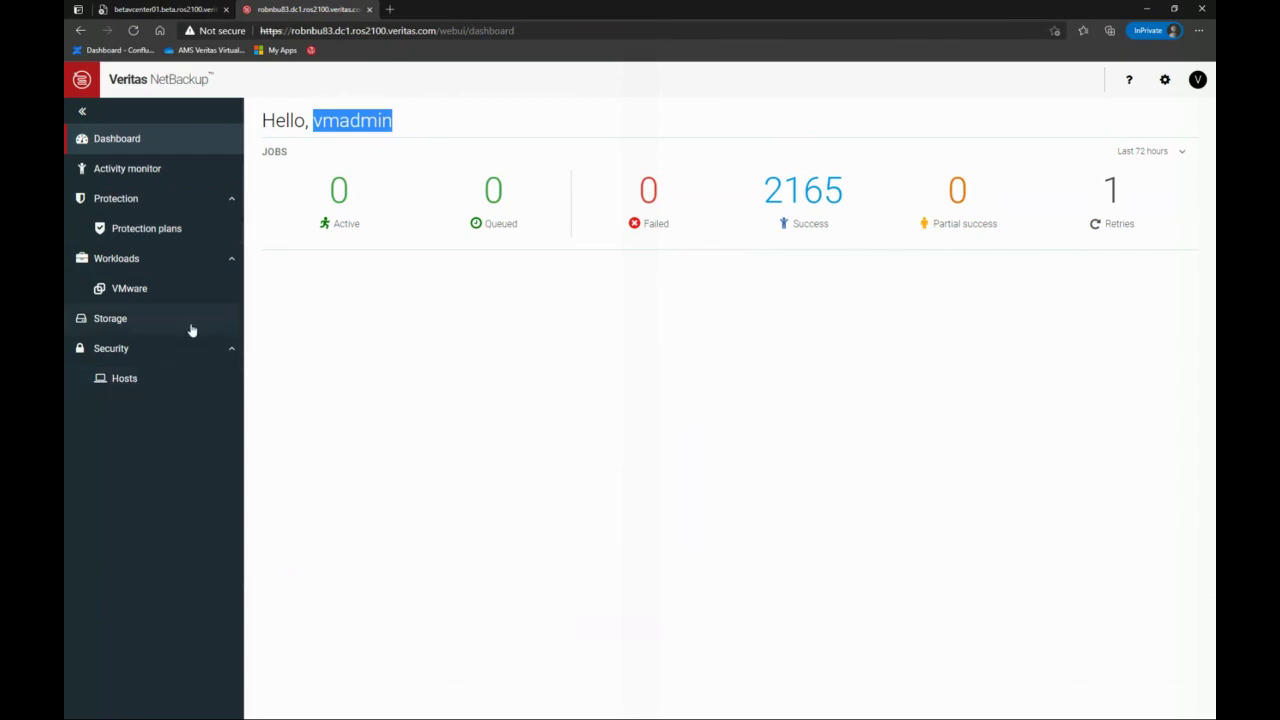
click(142, 175)
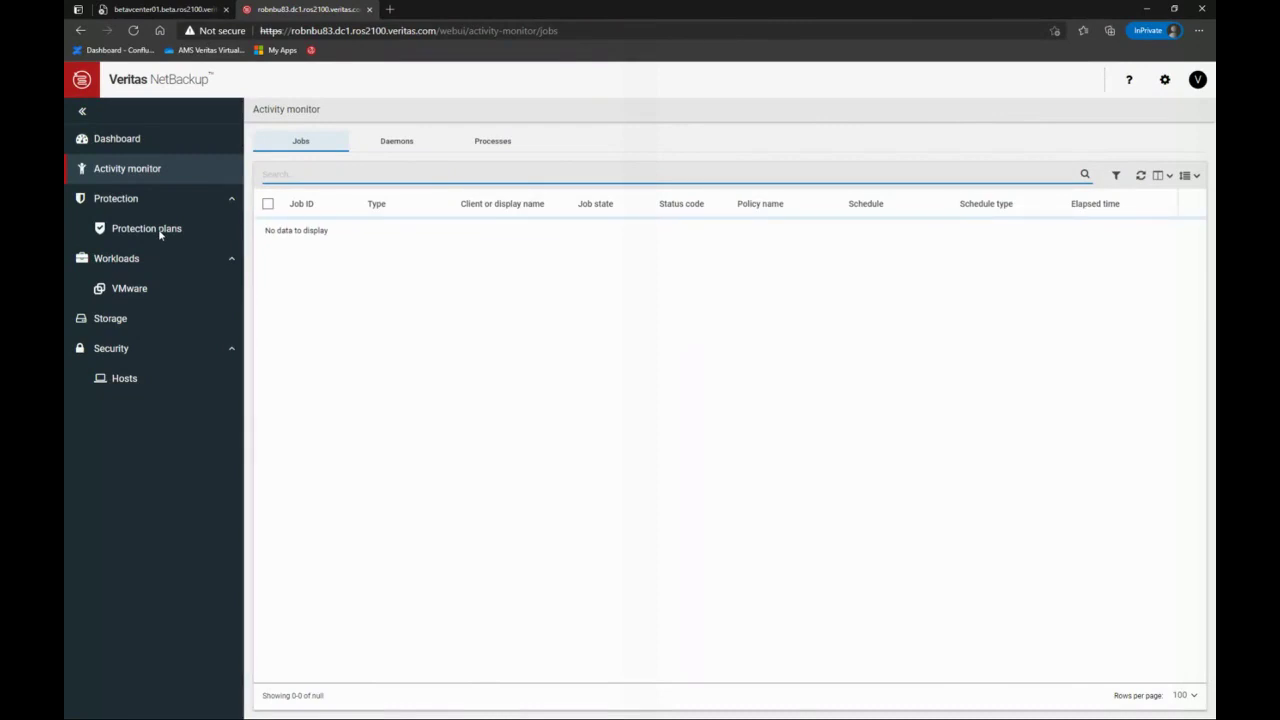
Open Protection plans, start a new plan, and cancel the create form
click(159, 234)
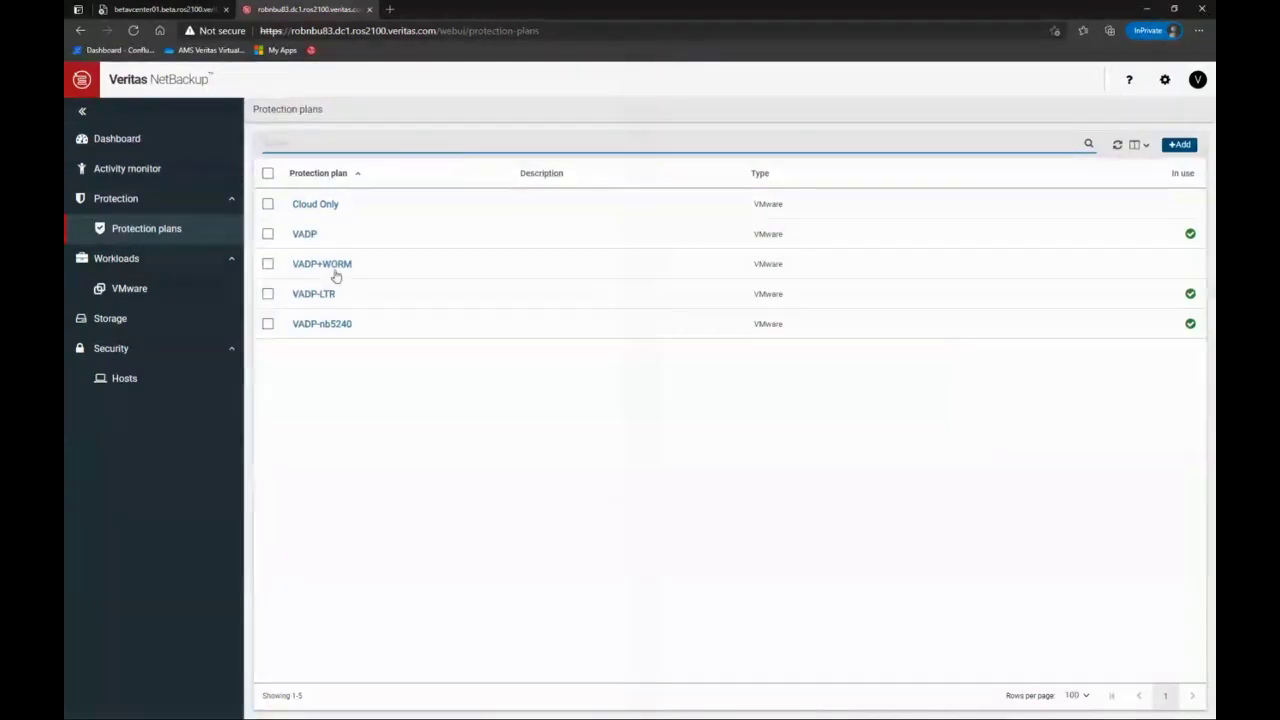
click(1167, 146)
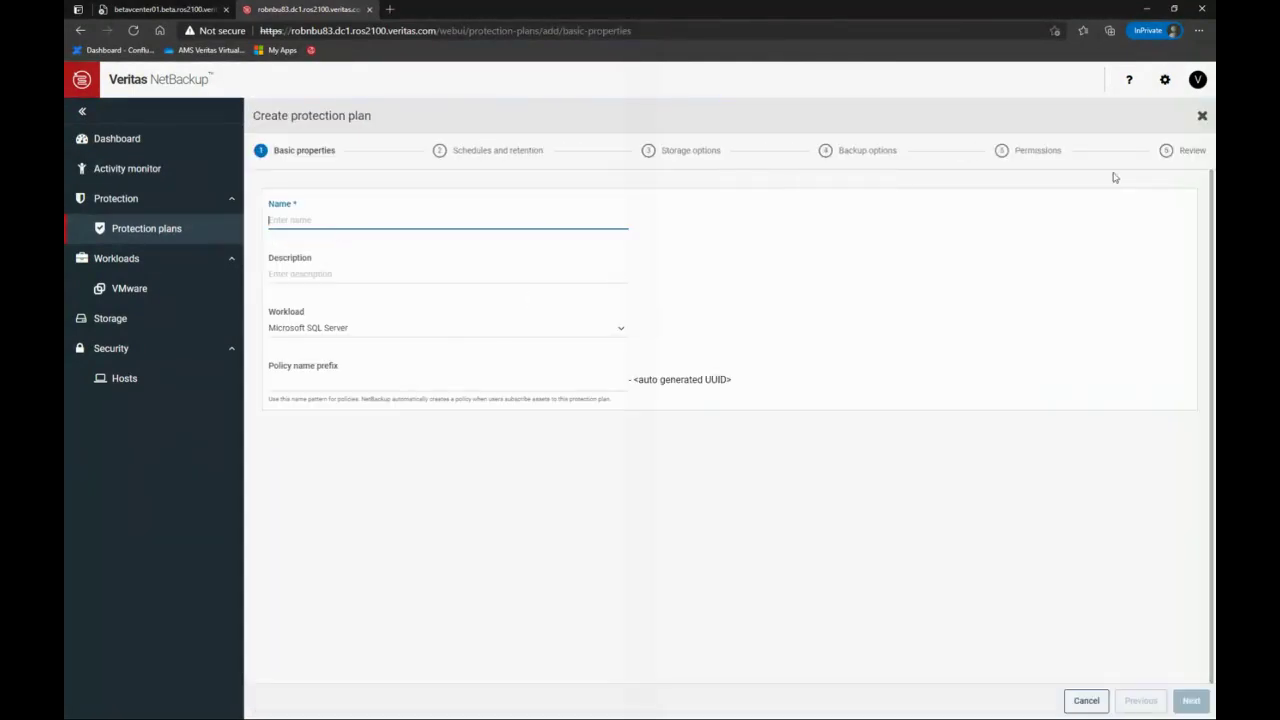
click(1086, 700)
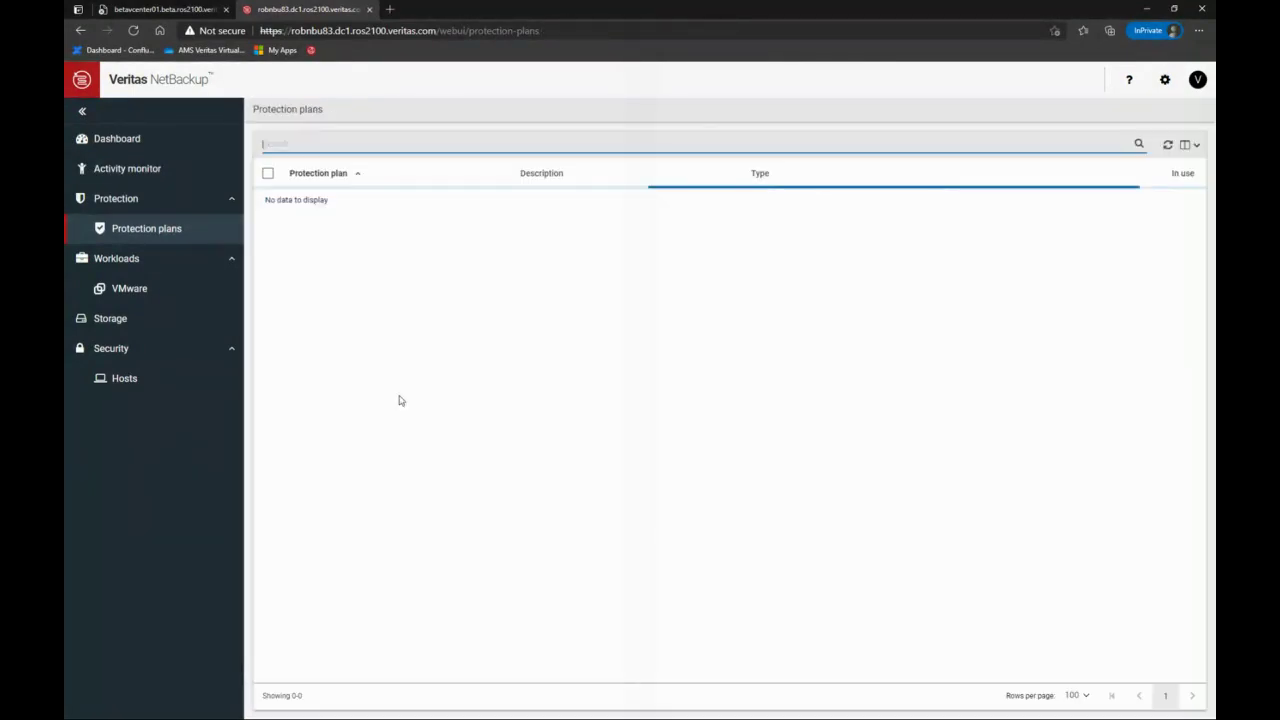
Inspect the VADP+WORM plan's schedules and options, highlighting the SAN, HotAdd, NBD transport modes
click(328, 266)
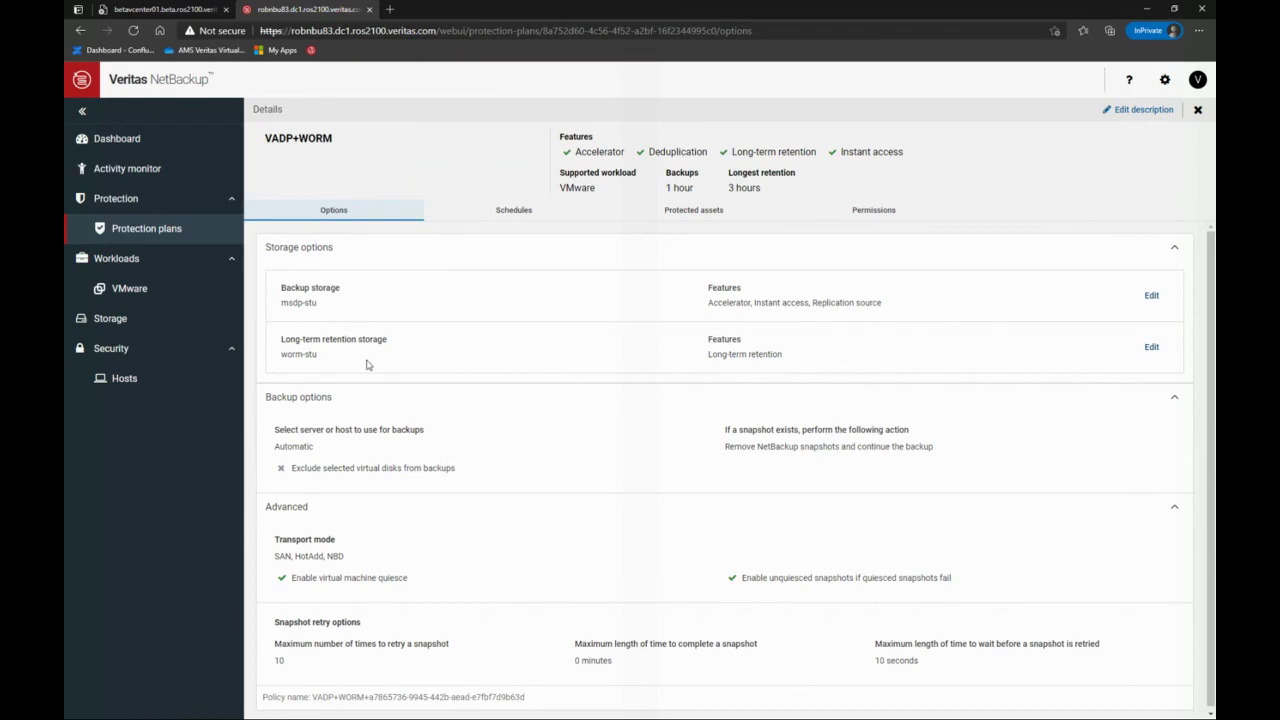
scroll(394, 414, down, 1)
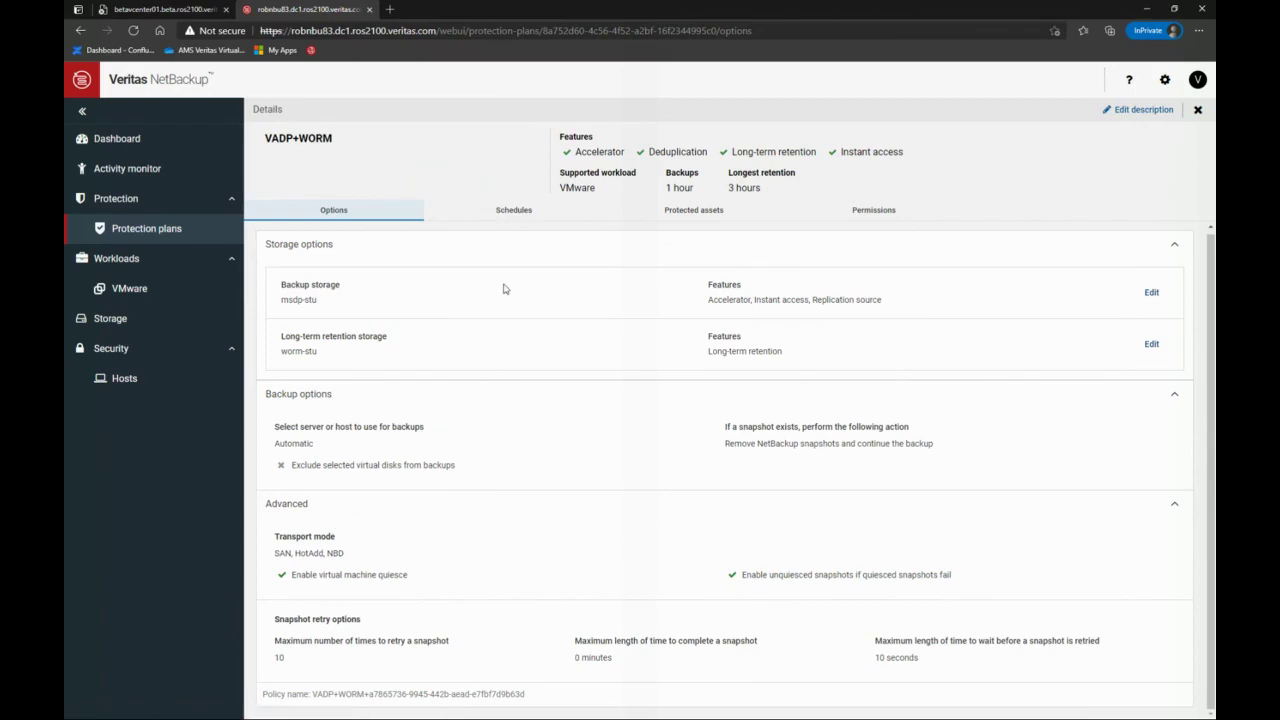
click(514, 210)
click(349, 218)
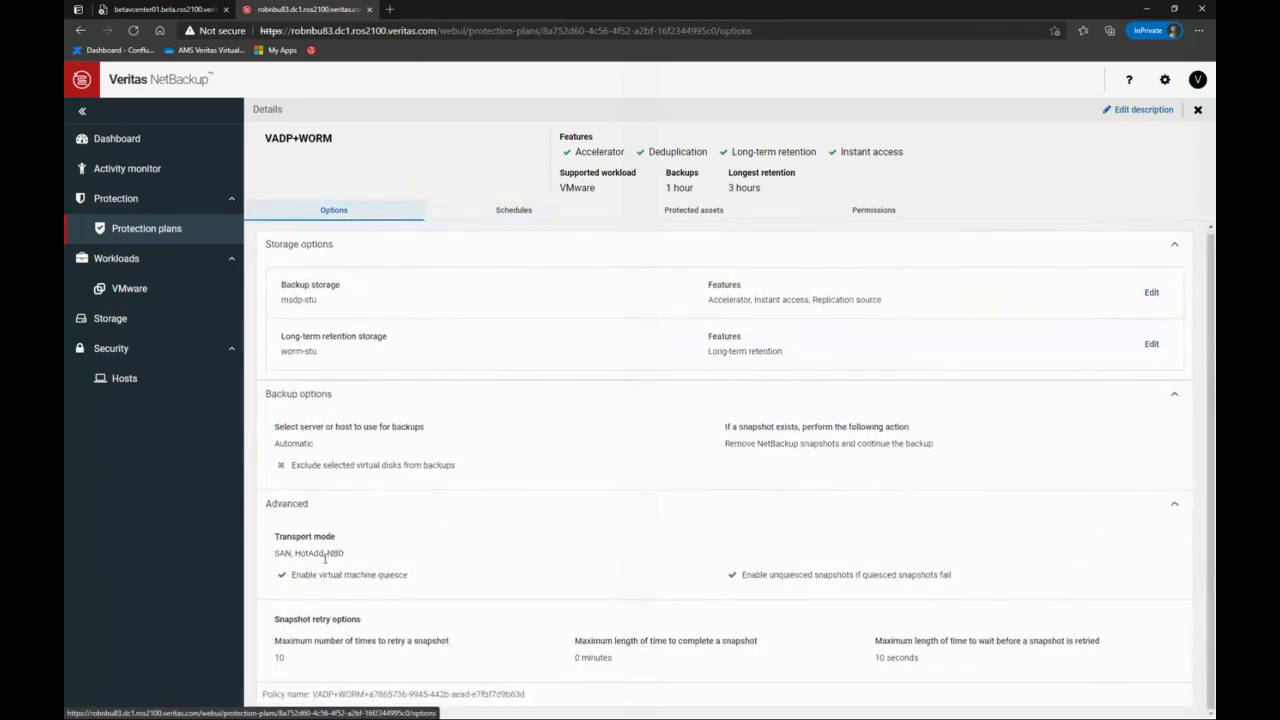
drag(276, 553, 400, 559)
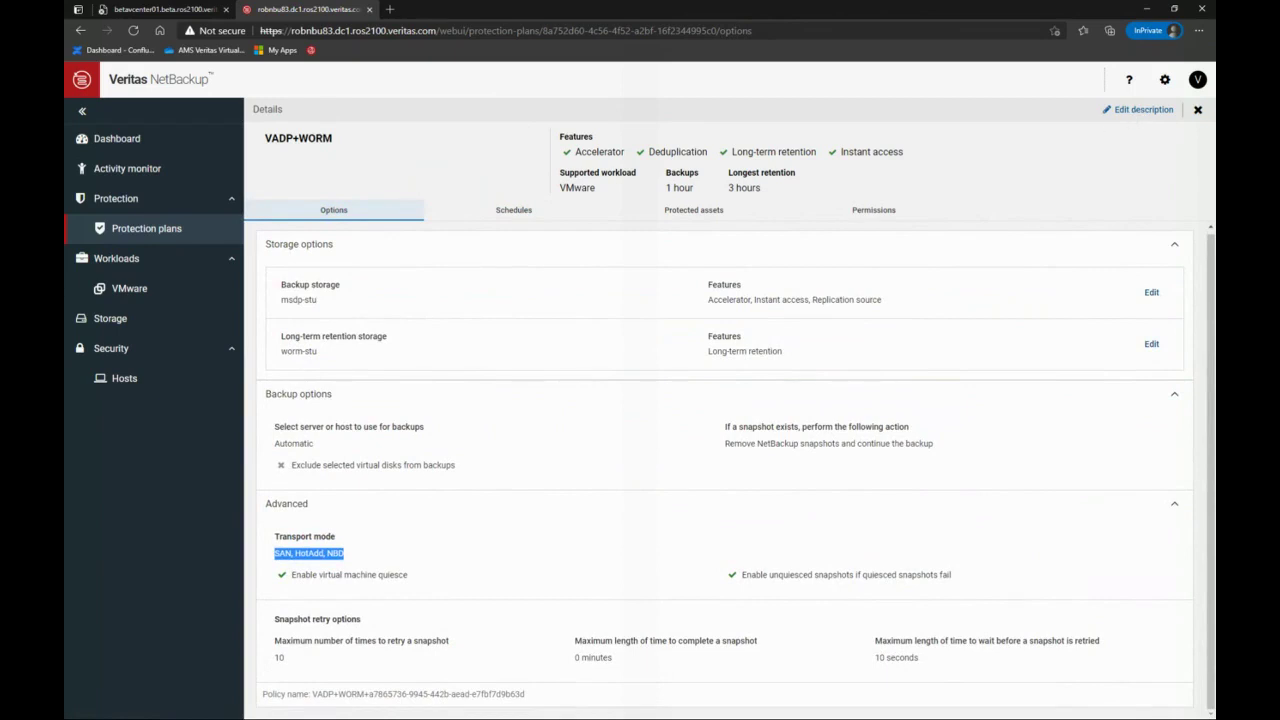
click(1197, 111)
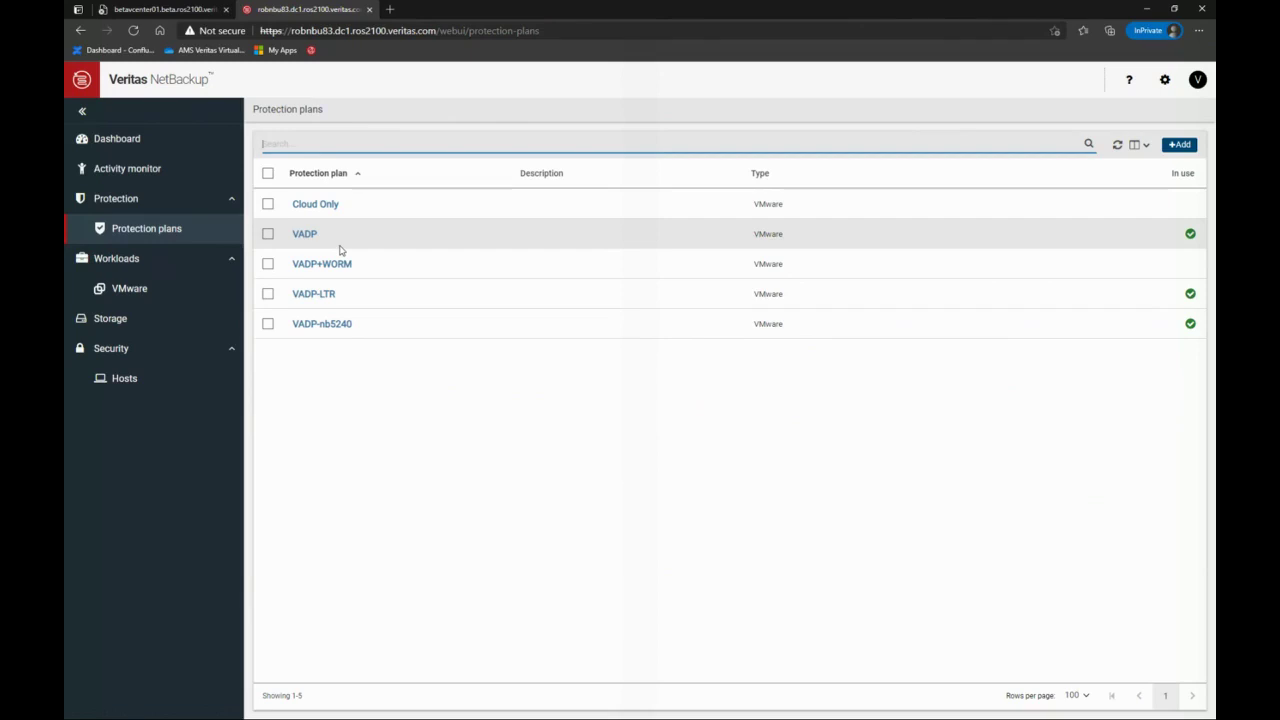
Go to Workloads > VMware to show the virtual machines list
click(140, 292)
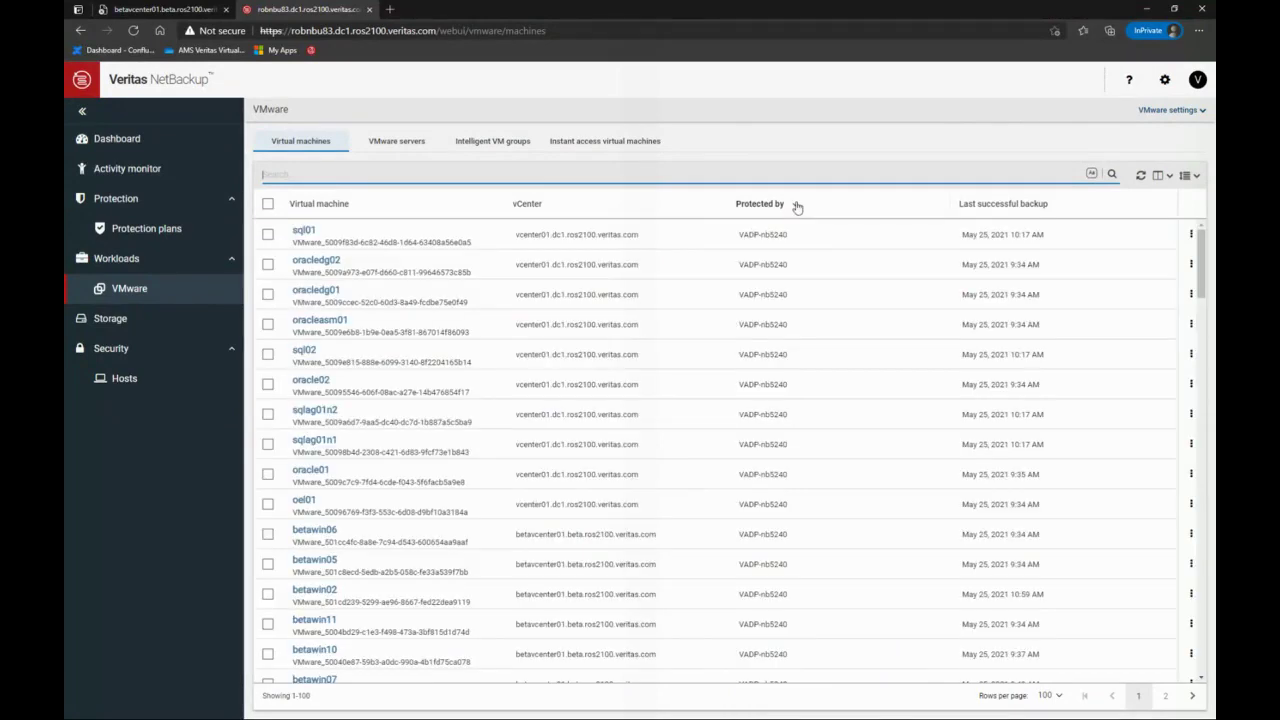
Switch to Intelligent VM groups to list Oracle, OSC03 and MSSQL with their plans
click(490, 142)
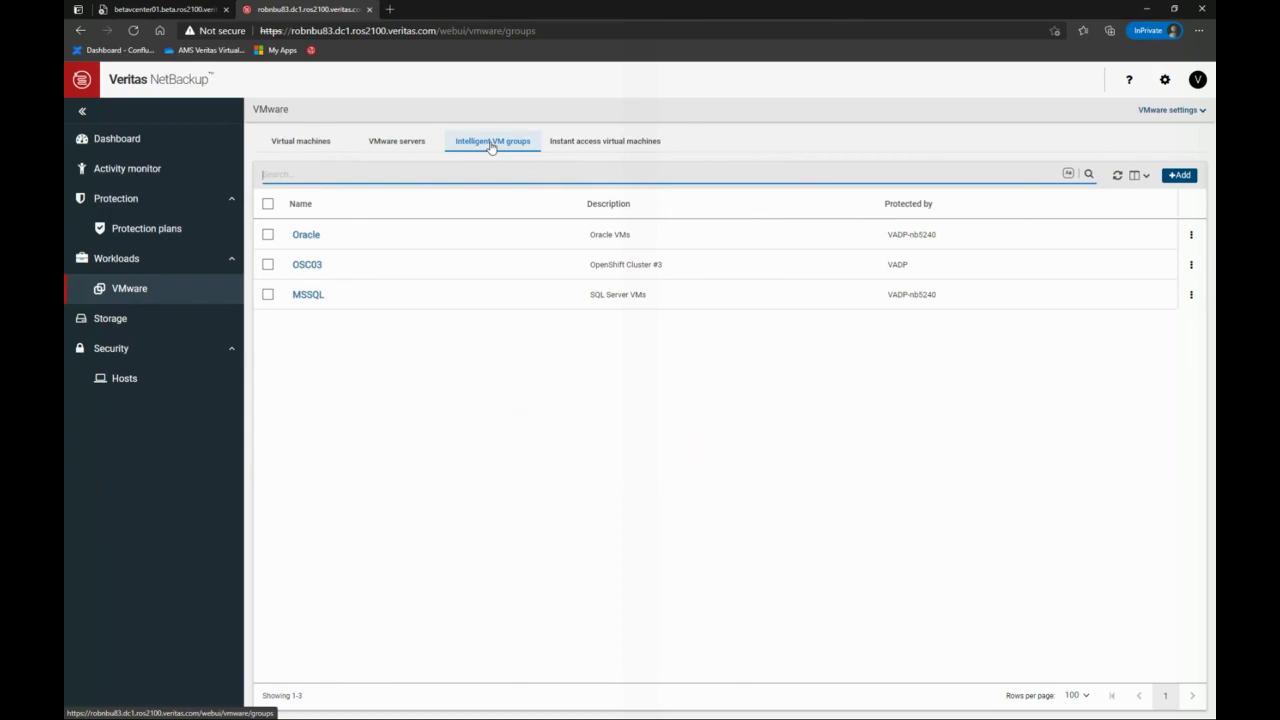
Open the Oracle group, check its 'oracle' VM query, and view its VADP-nb5240 protection
click(310, 236)
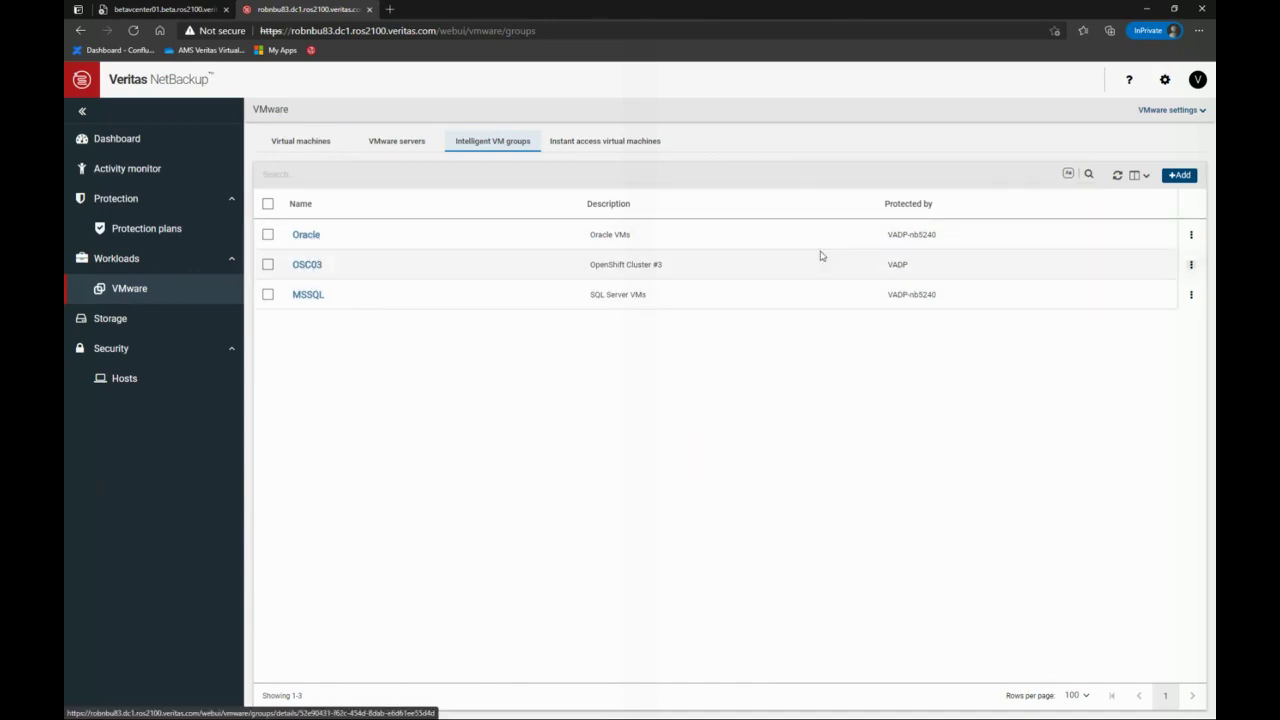
click(297, 240)
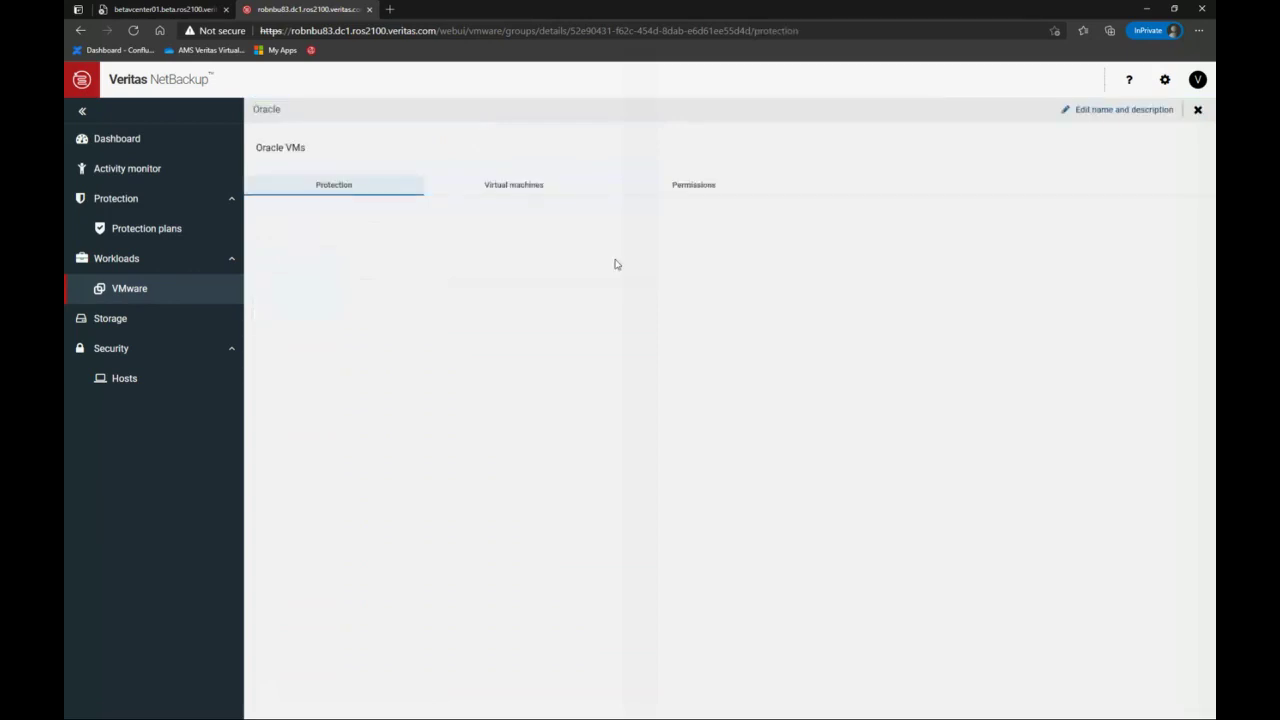
click(514, 196)
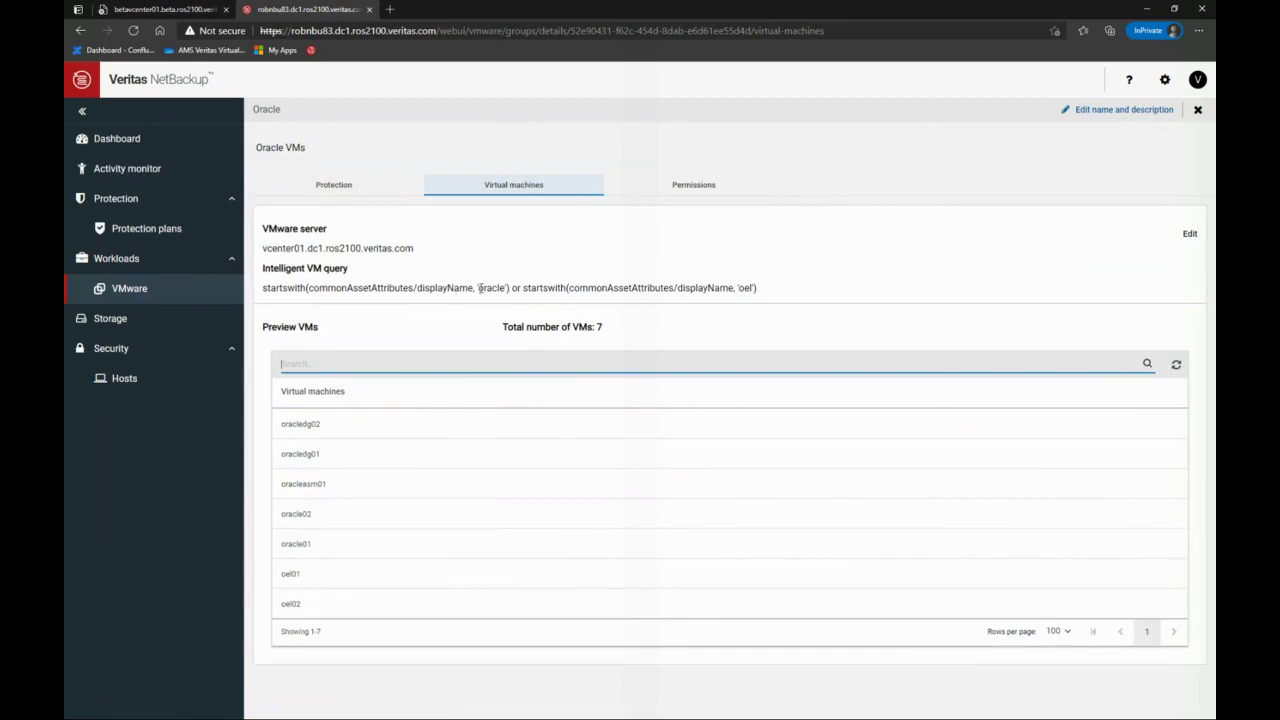
drag(479, 288, 504, 288)
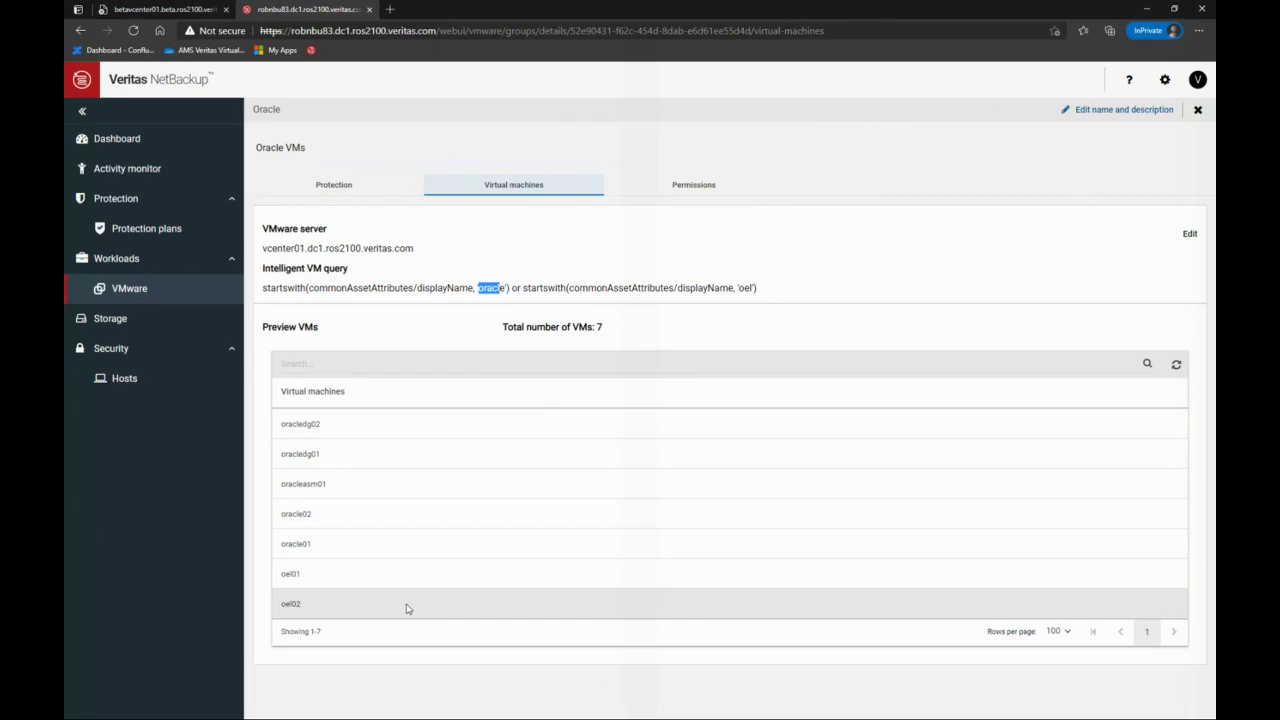
click(334, 188)
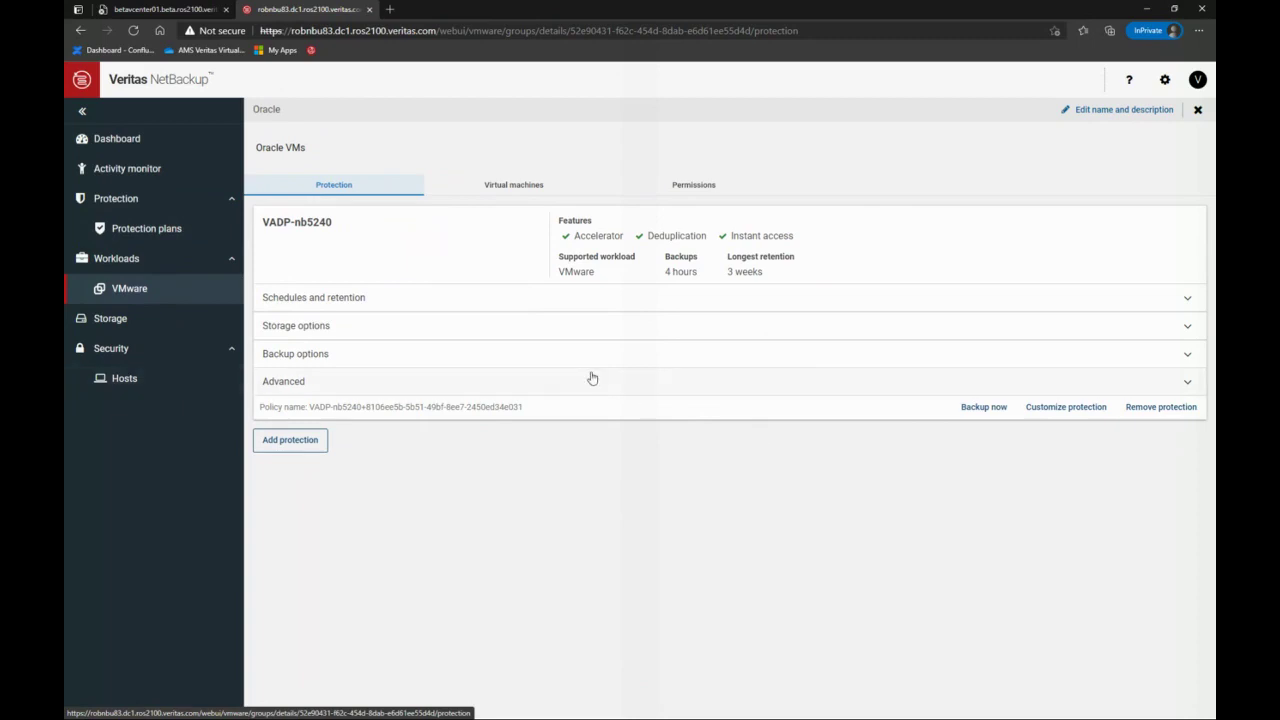
Switch to vSphere Client and view betavcenter01's Veritas NetBackup summary of 23 successful VMs
click(145, 13)
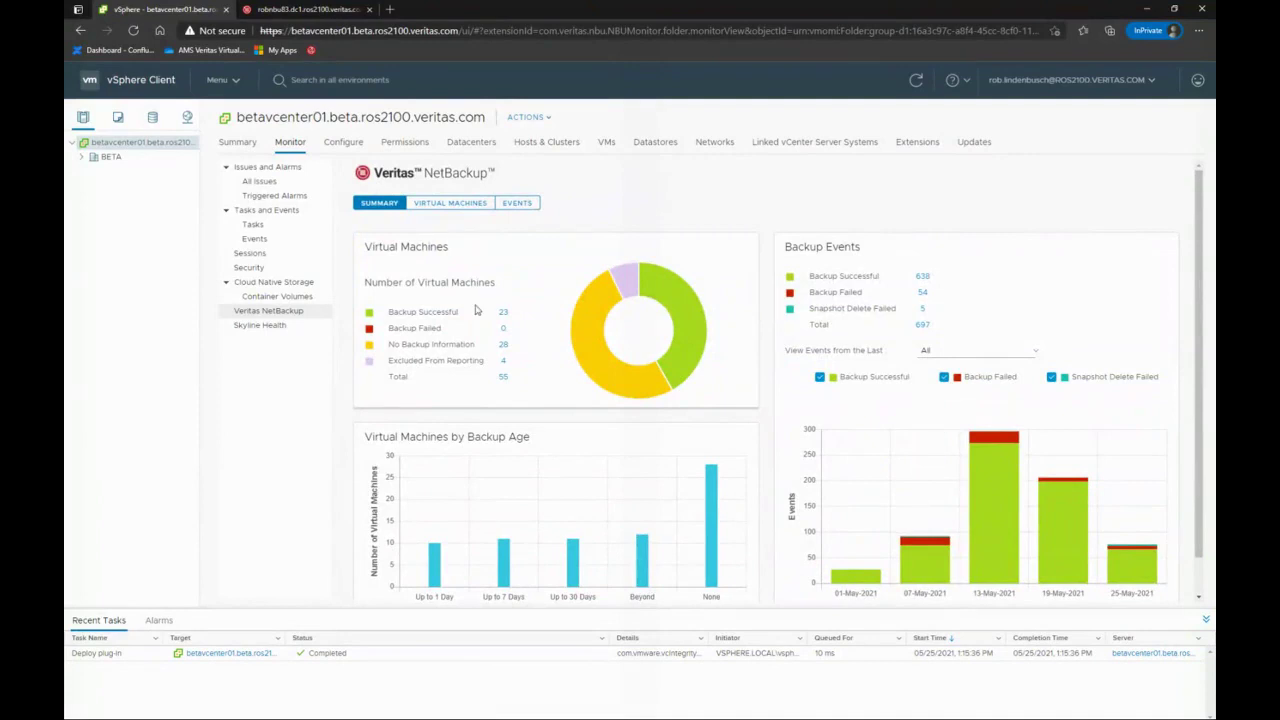
Expand BETA, select betasql02, and view its Monitor > Veritas NetBackup backup status
mouse_move(662, 286)
click(84, 158)
click(93, 172)
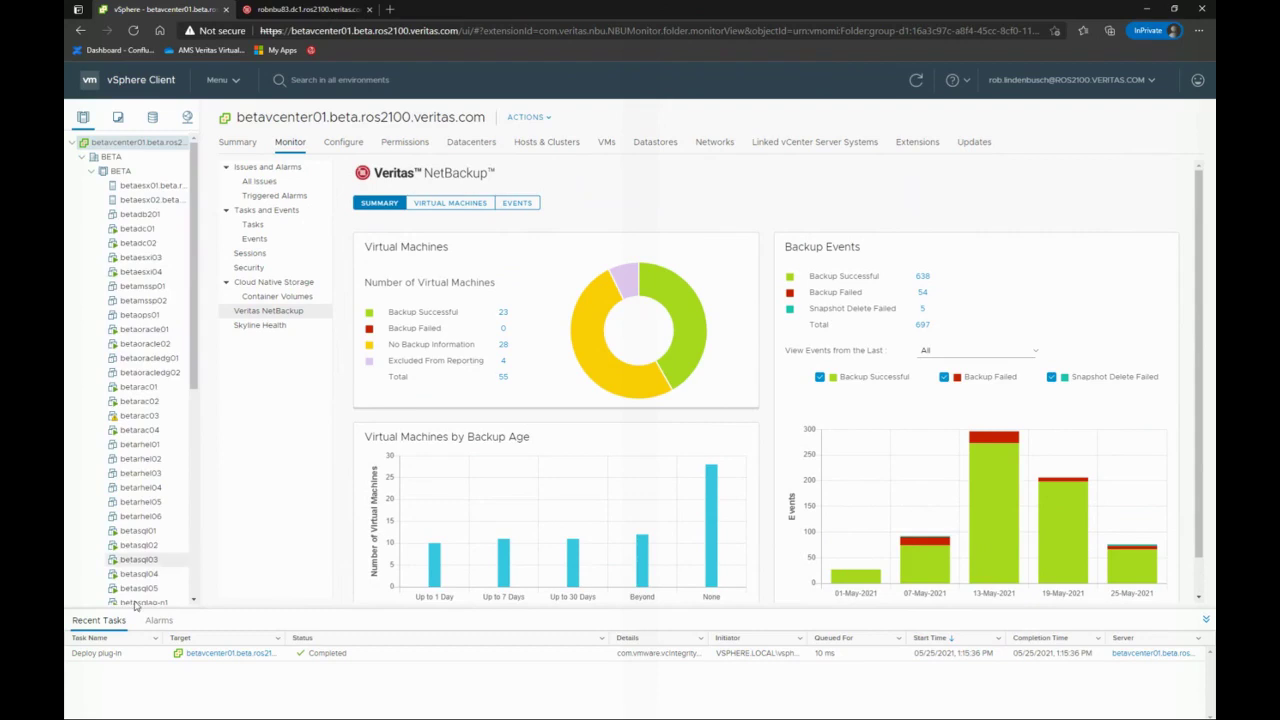
click(160, 545)
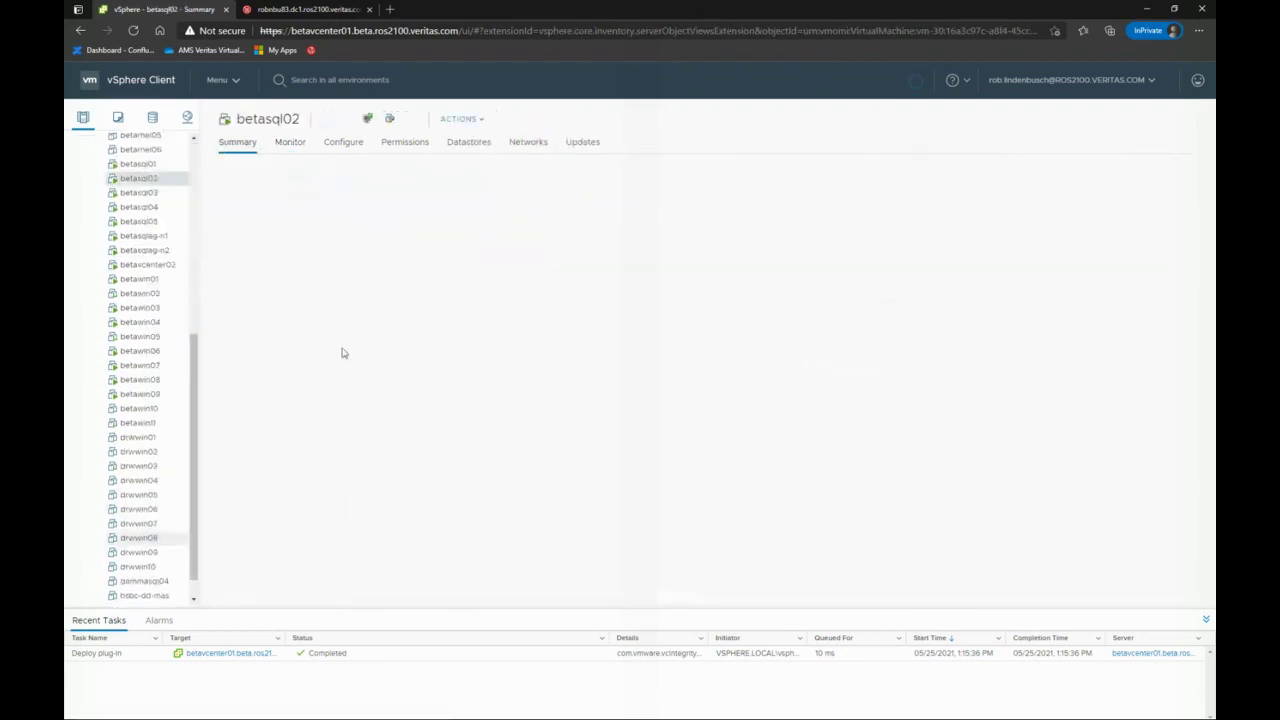
click(289, 143)
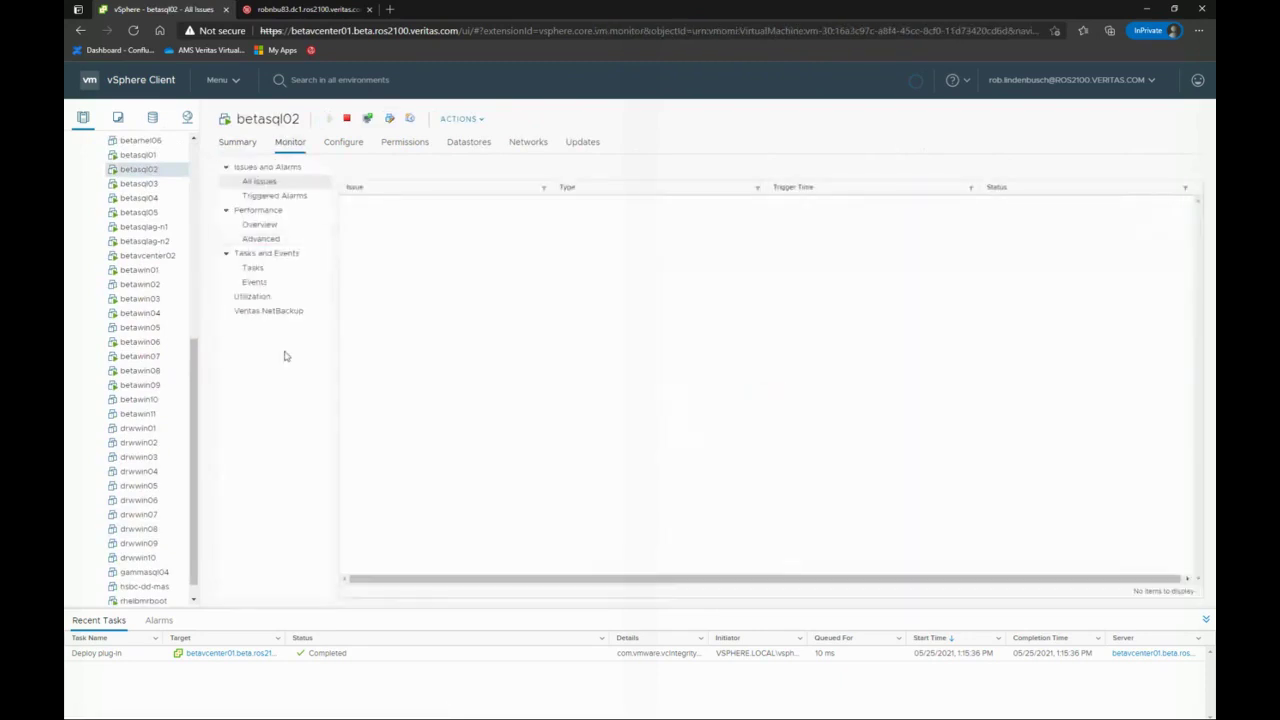
click(265, 312)
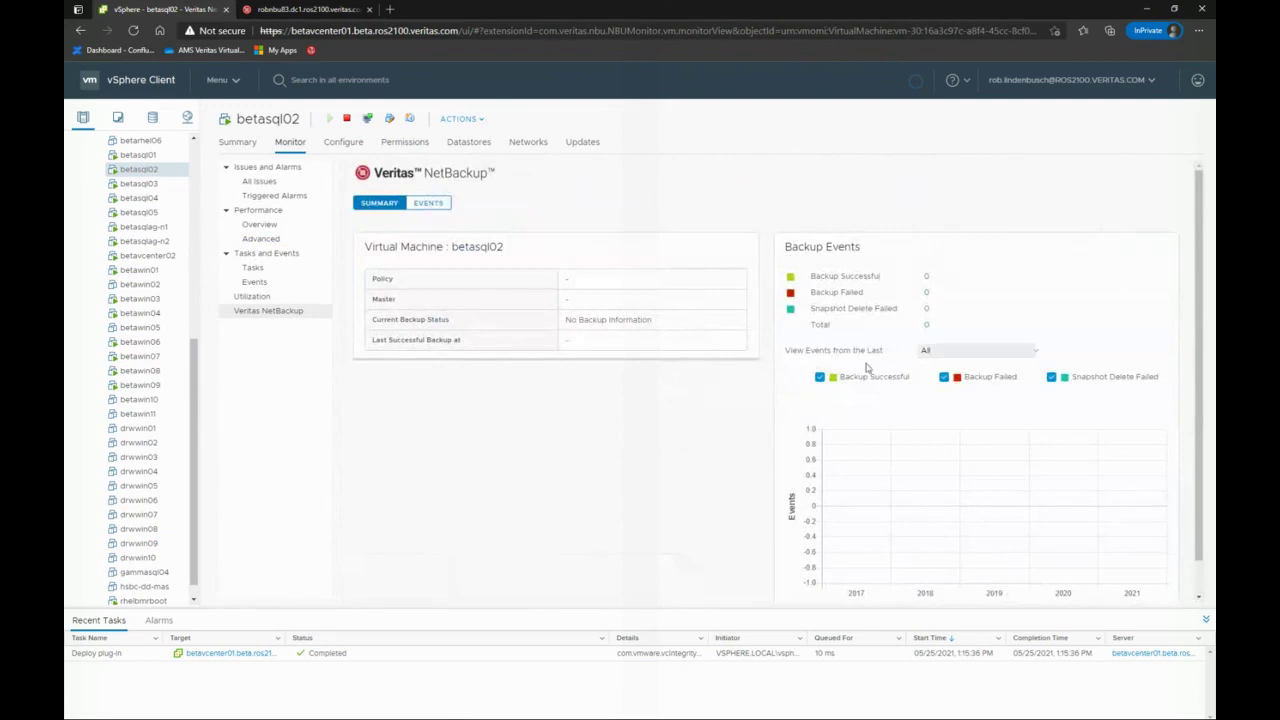
scroll(168, 501, down, 1)
scroll(168, 501, down, 1)
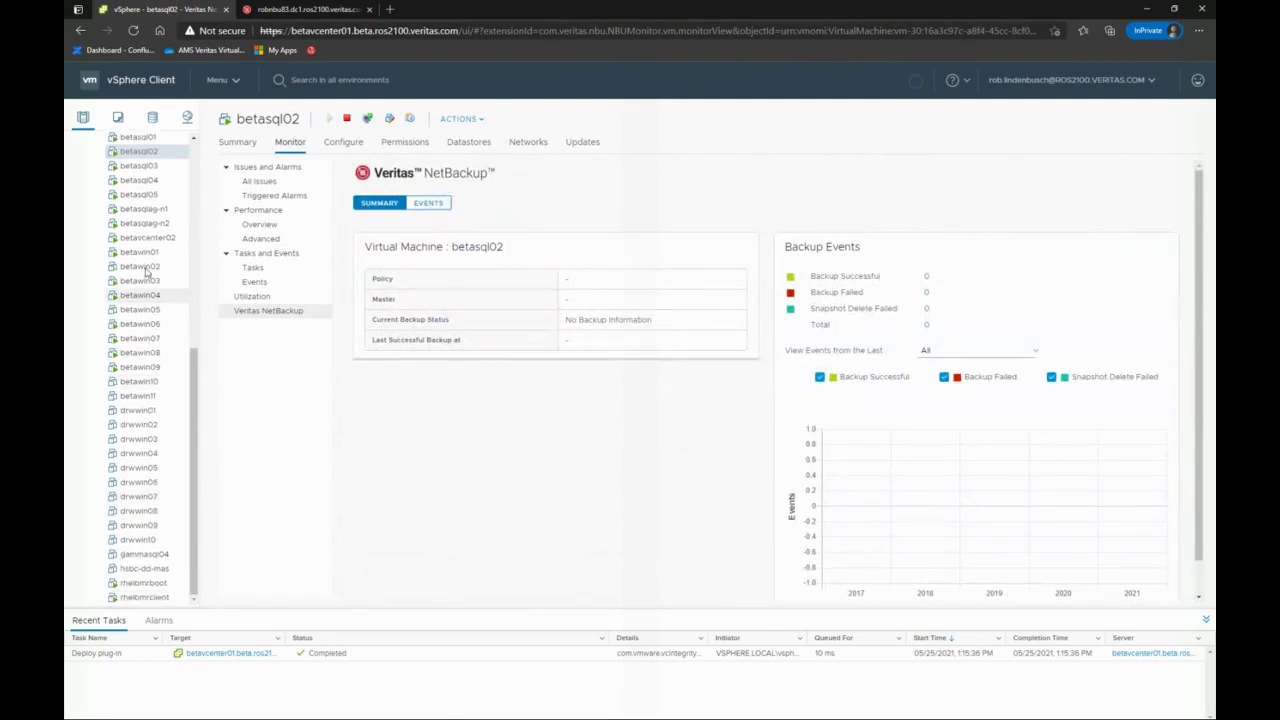
Select betawin02 in the inventory to view its NetBackup status: 64 successful, 13 failed backups
drag(147, 258, 136, 269)
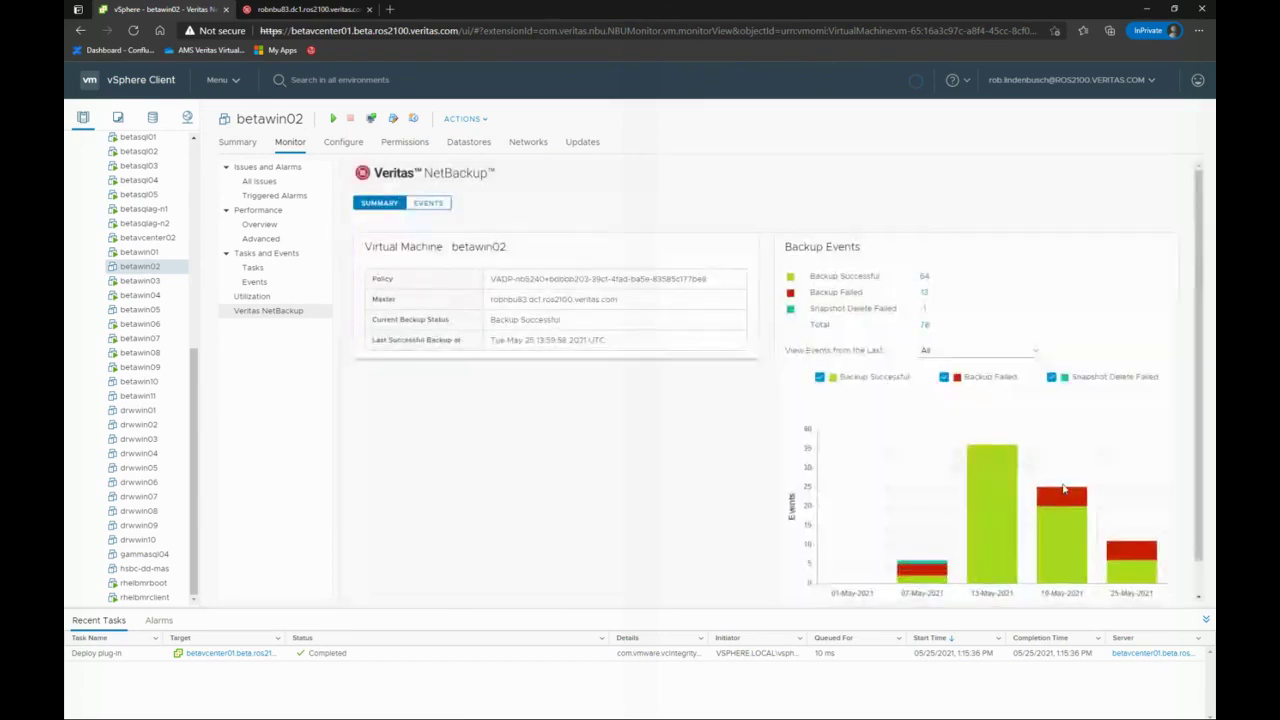
scroll(990, 470, down, 1)
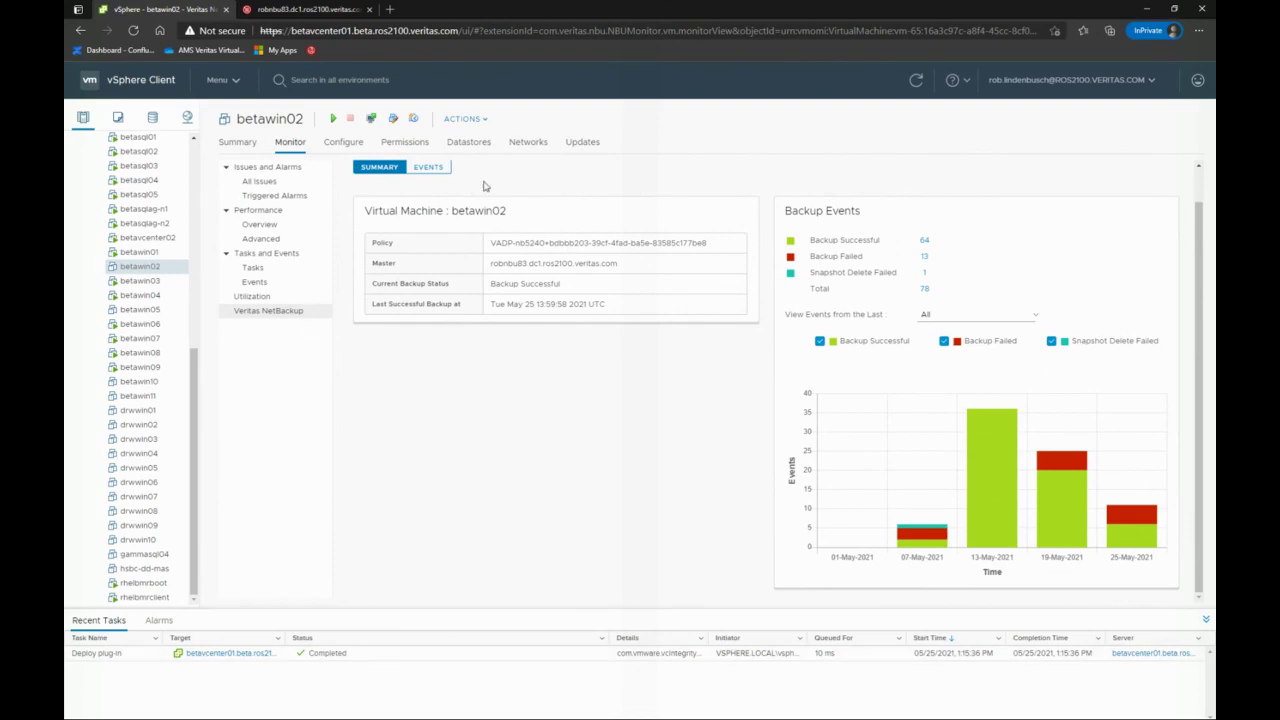
click(230, 146)
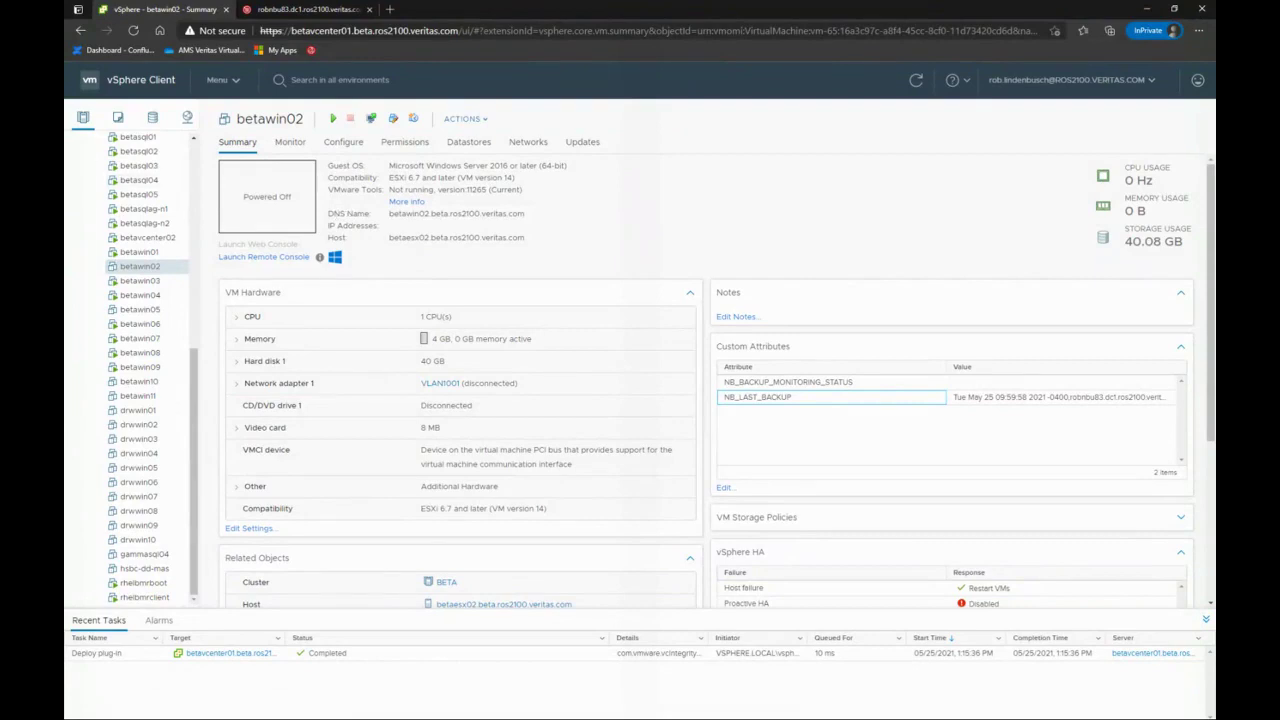
Return to the vSphere Client Shortcuts home page
click(110, 81)
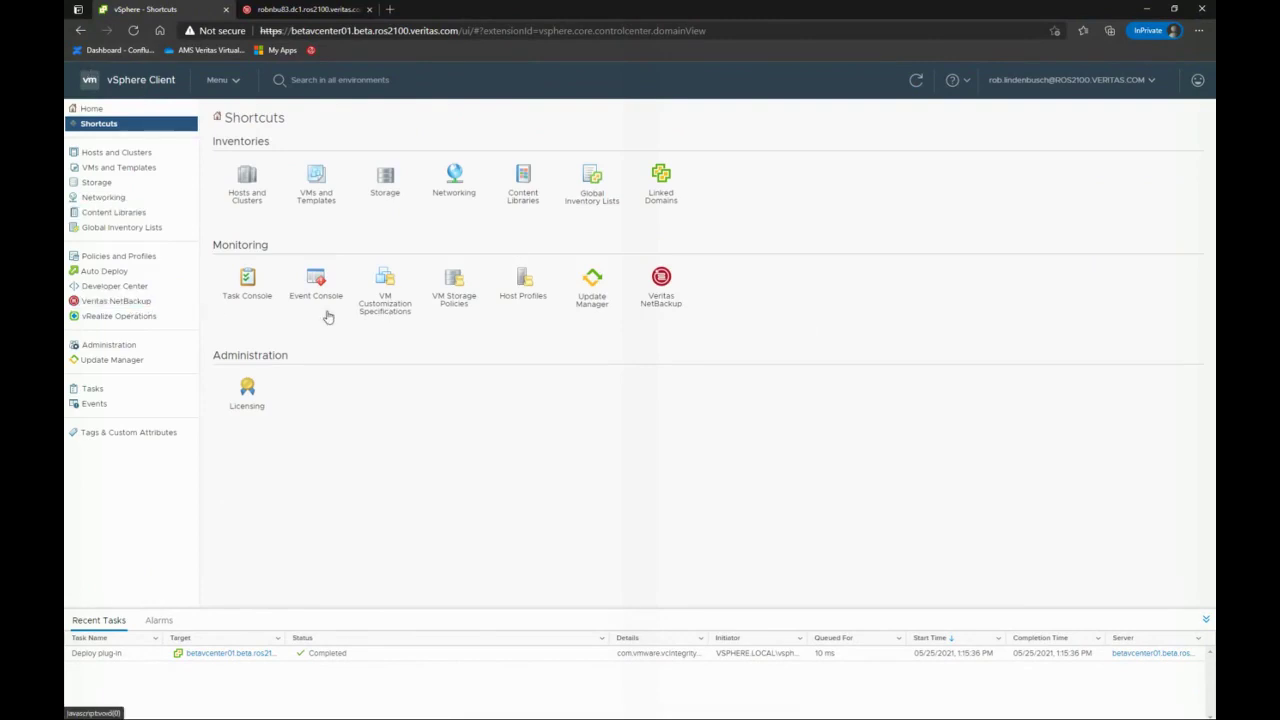
In the NetBackup Recovery Wizard, search 'betawin', pick betawin02 and continue to image selection
click(117, 301)
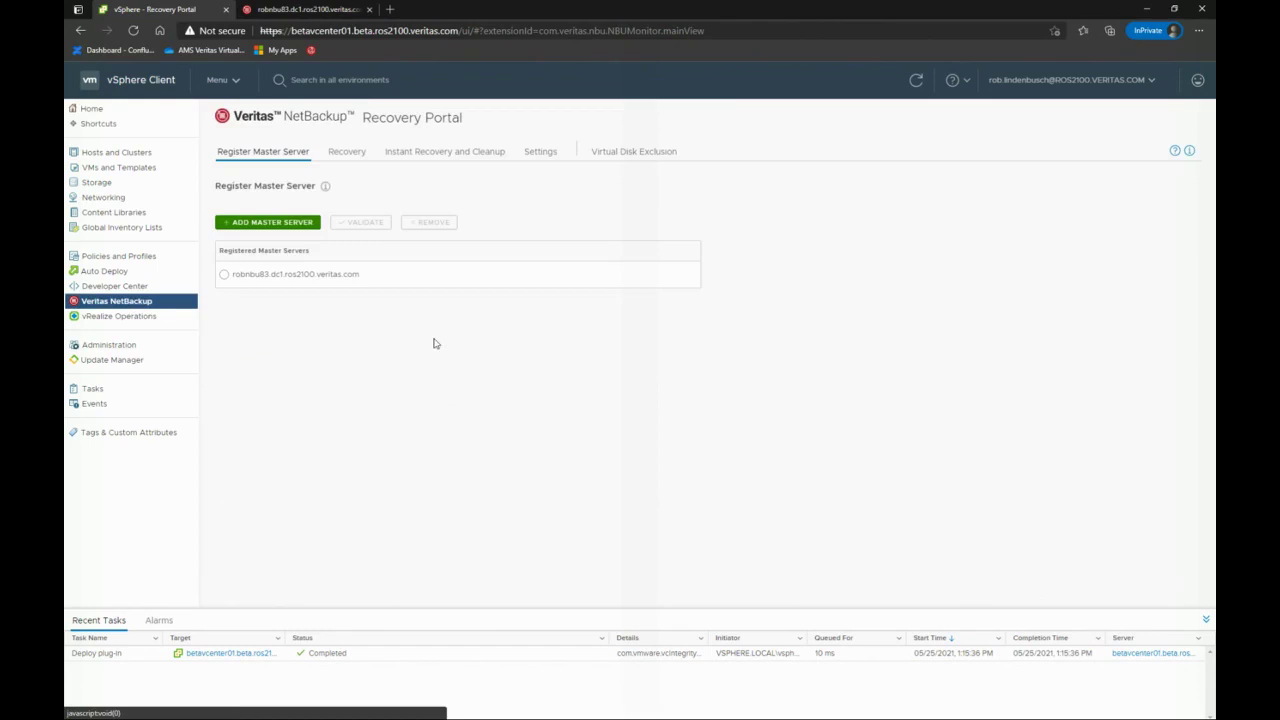
click(346, 155)
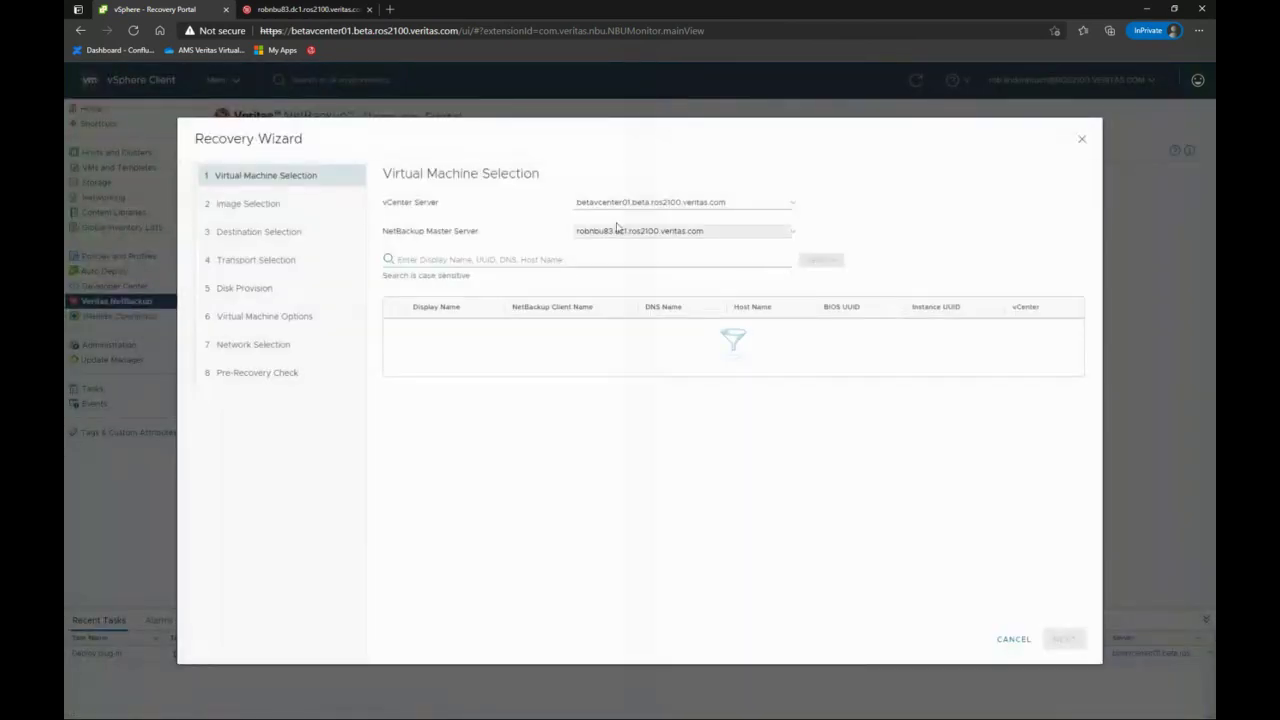
click(474, 260)
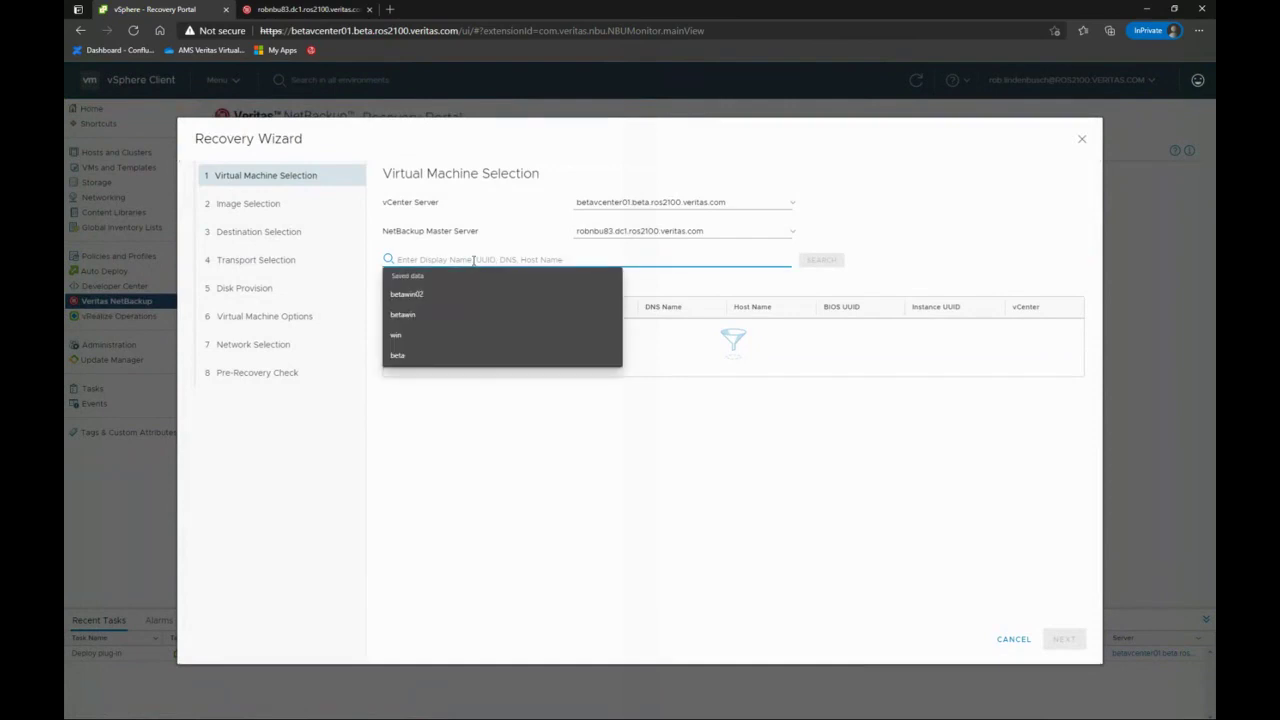
text(betawin)
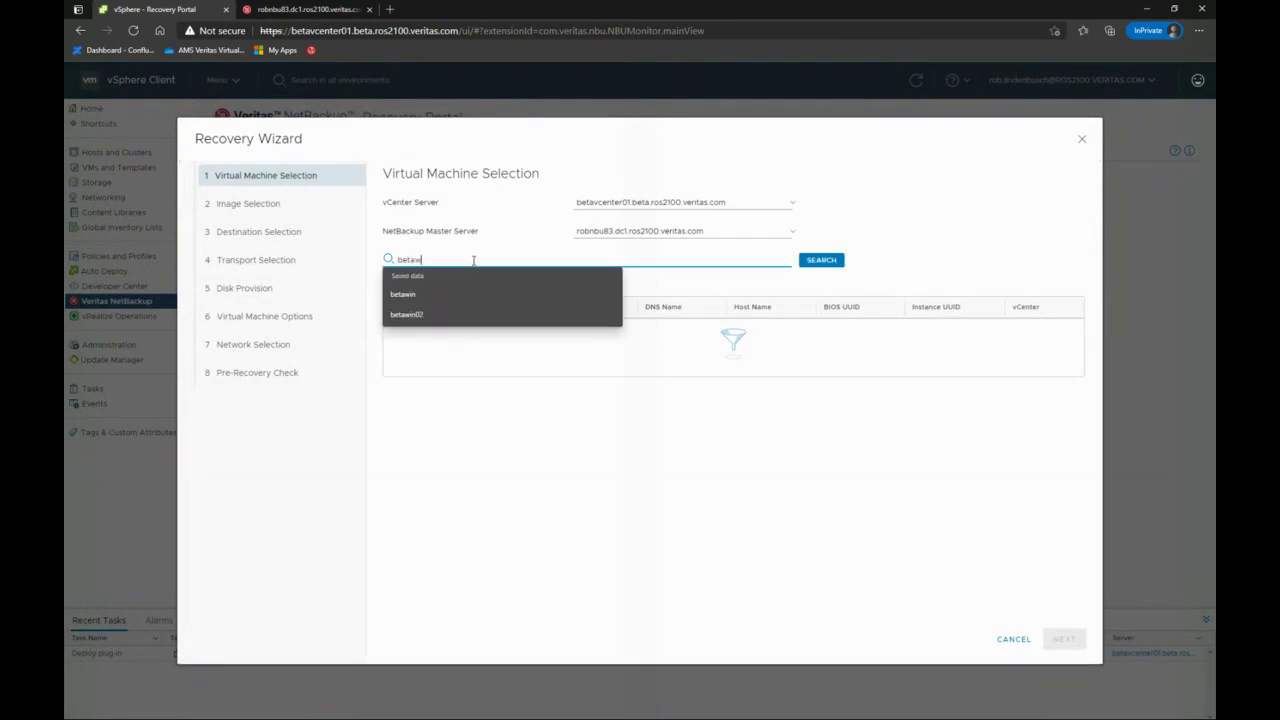
click(819, 264)
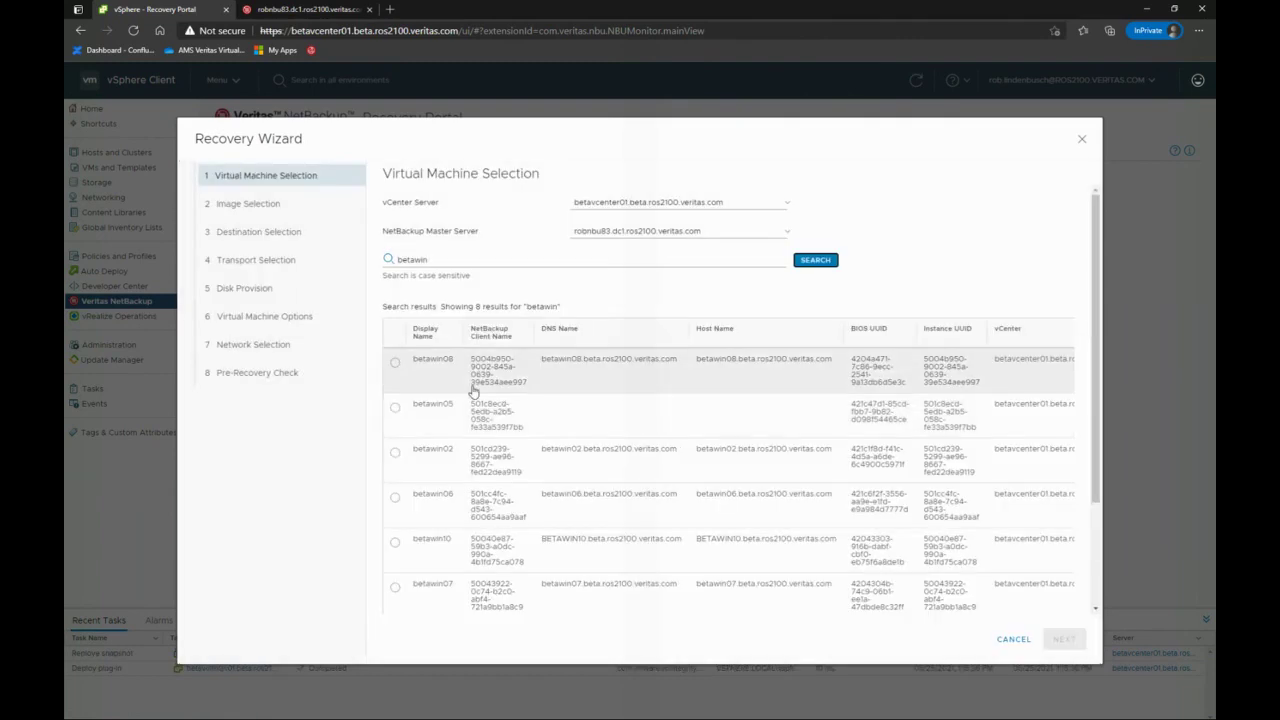
click(394, 452)
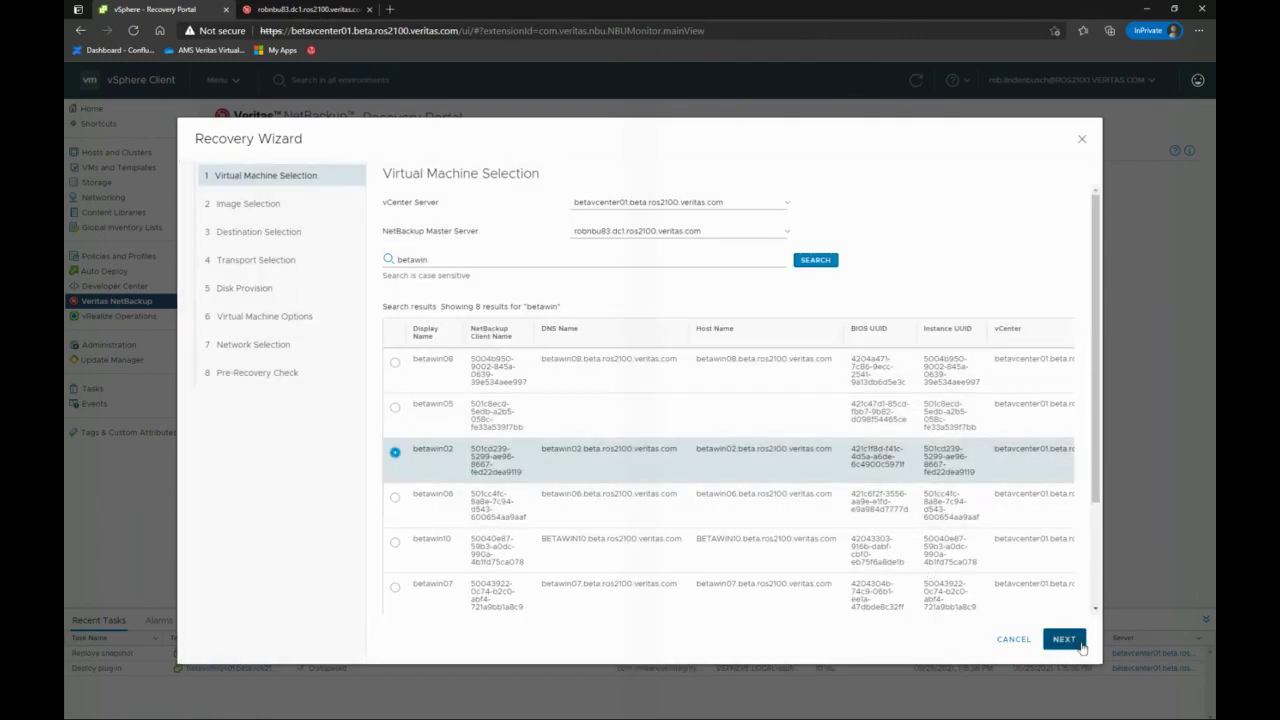
click(1063, 638)
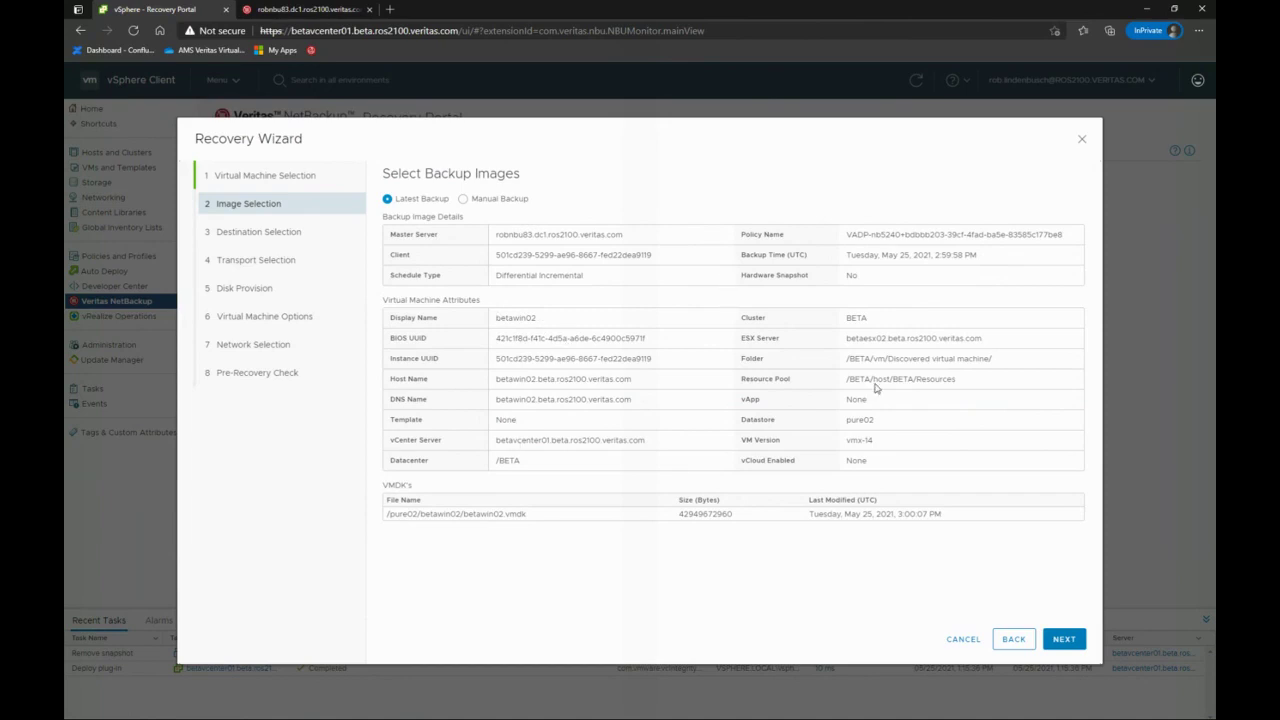
Accept the latest image, original destination and transport modes, then cancel the Recovery Wizard
click(1064, 640)
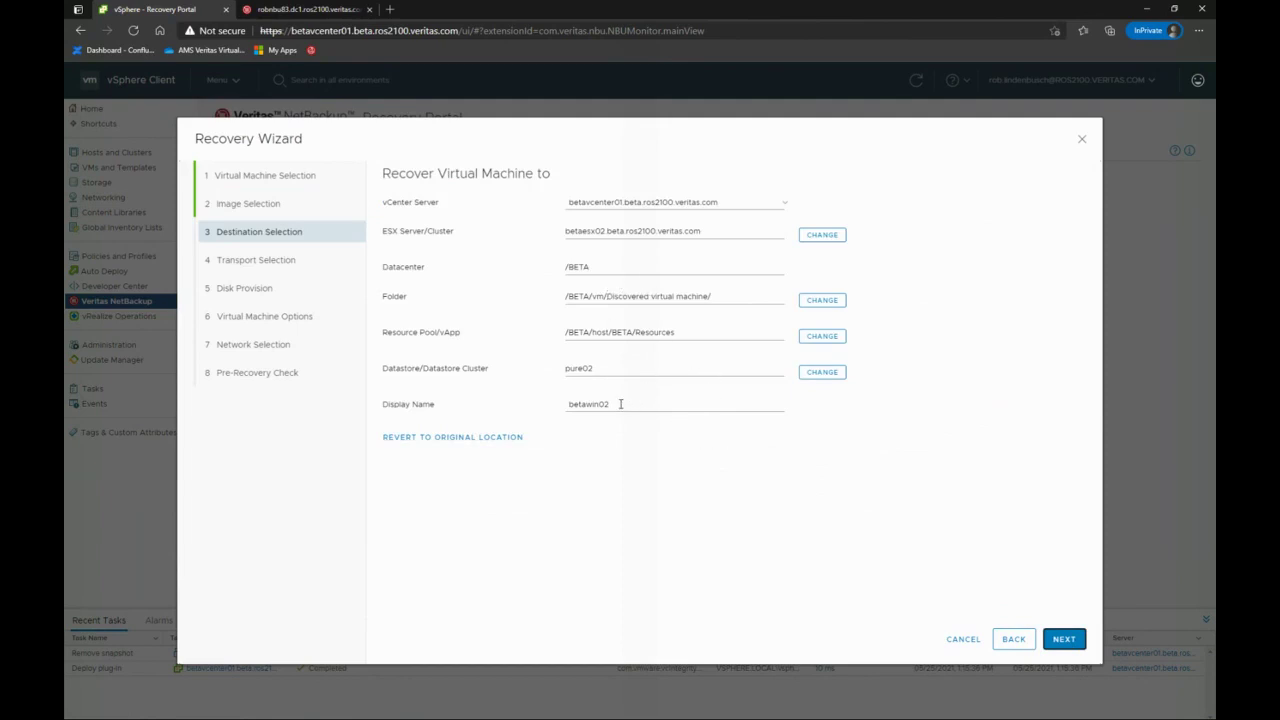
click(1066, 638)
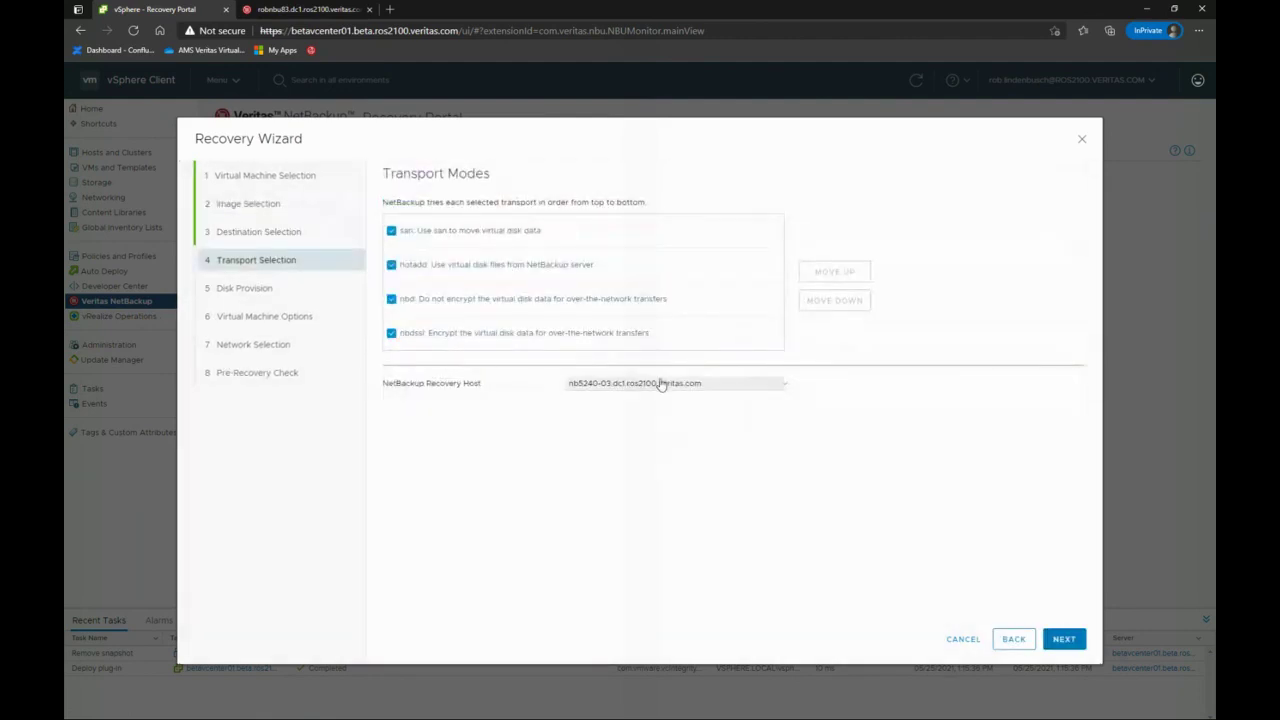
click(1063, 640)
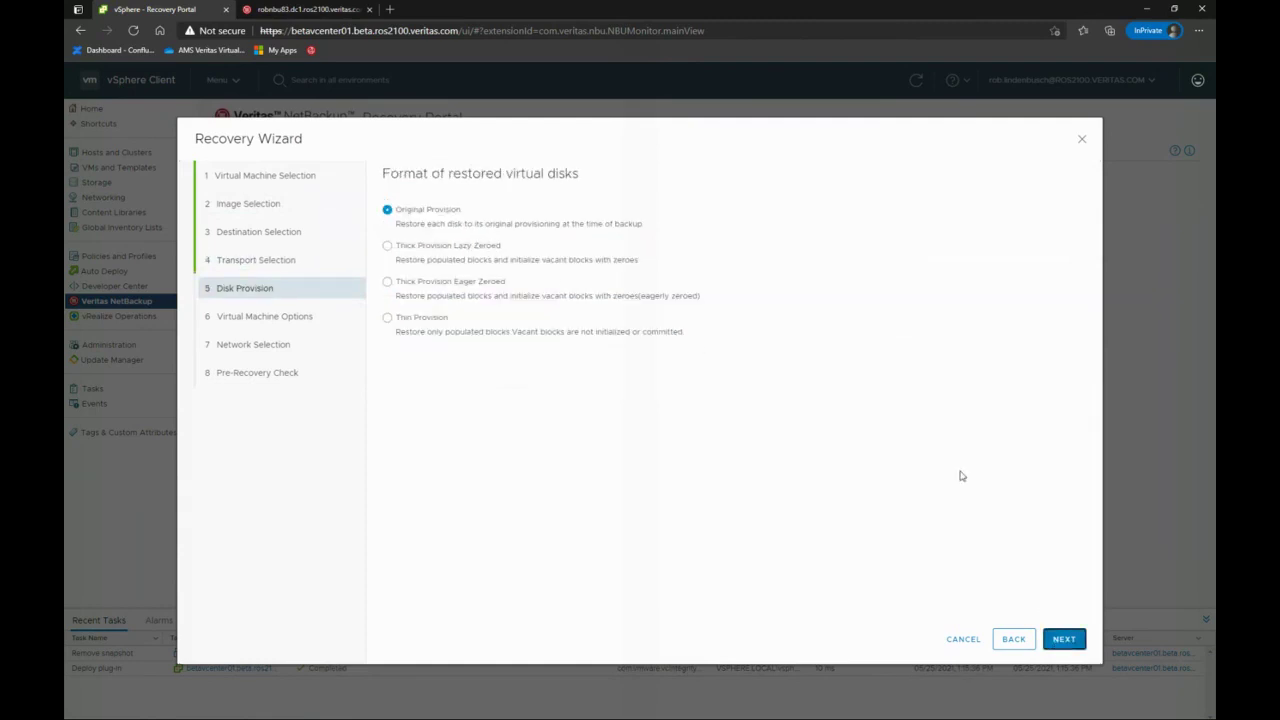
click(963, 639)
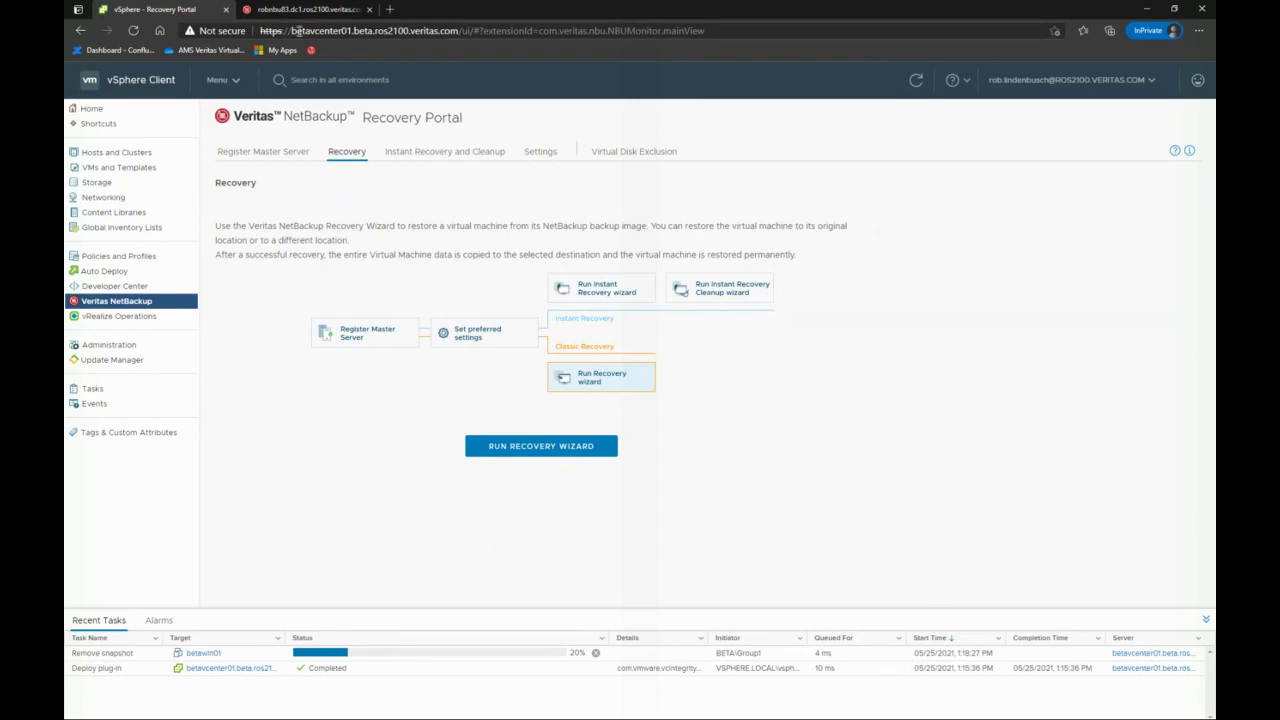
Filter NetBackup's VMware virtual machine list by 'betawin' and open betawin02's details page
click(301, 12)
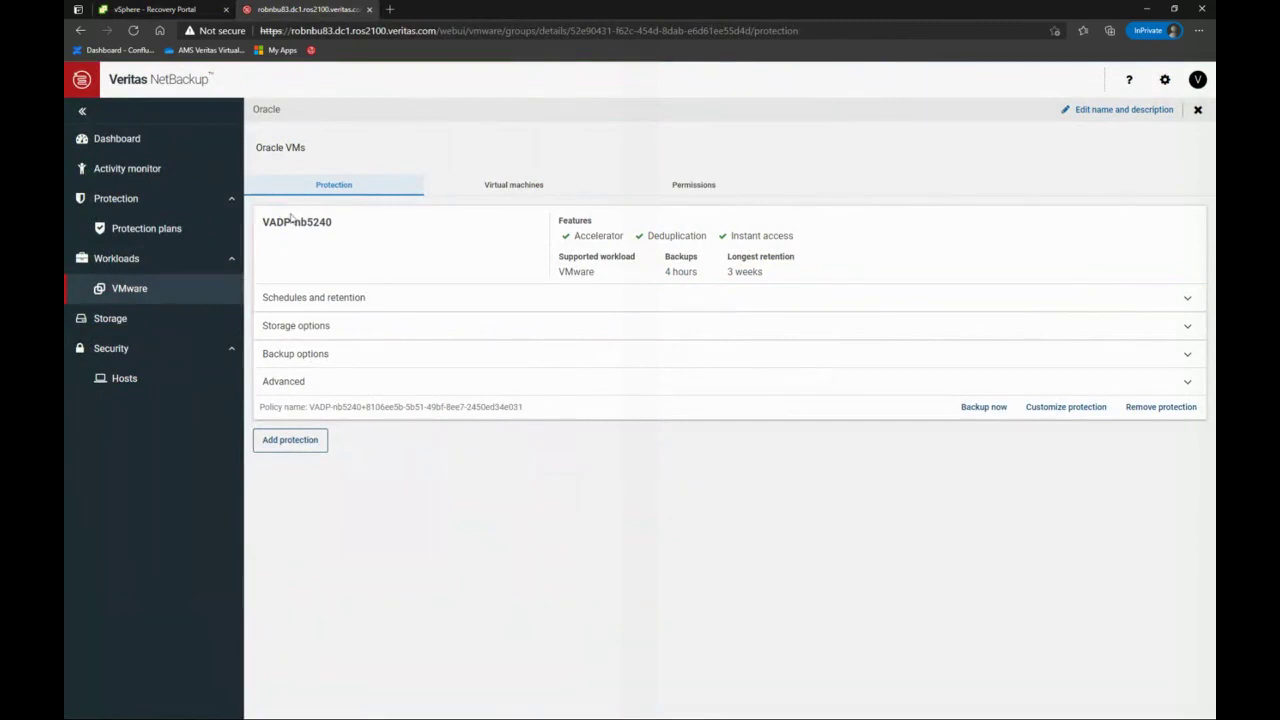
click(128, 288)
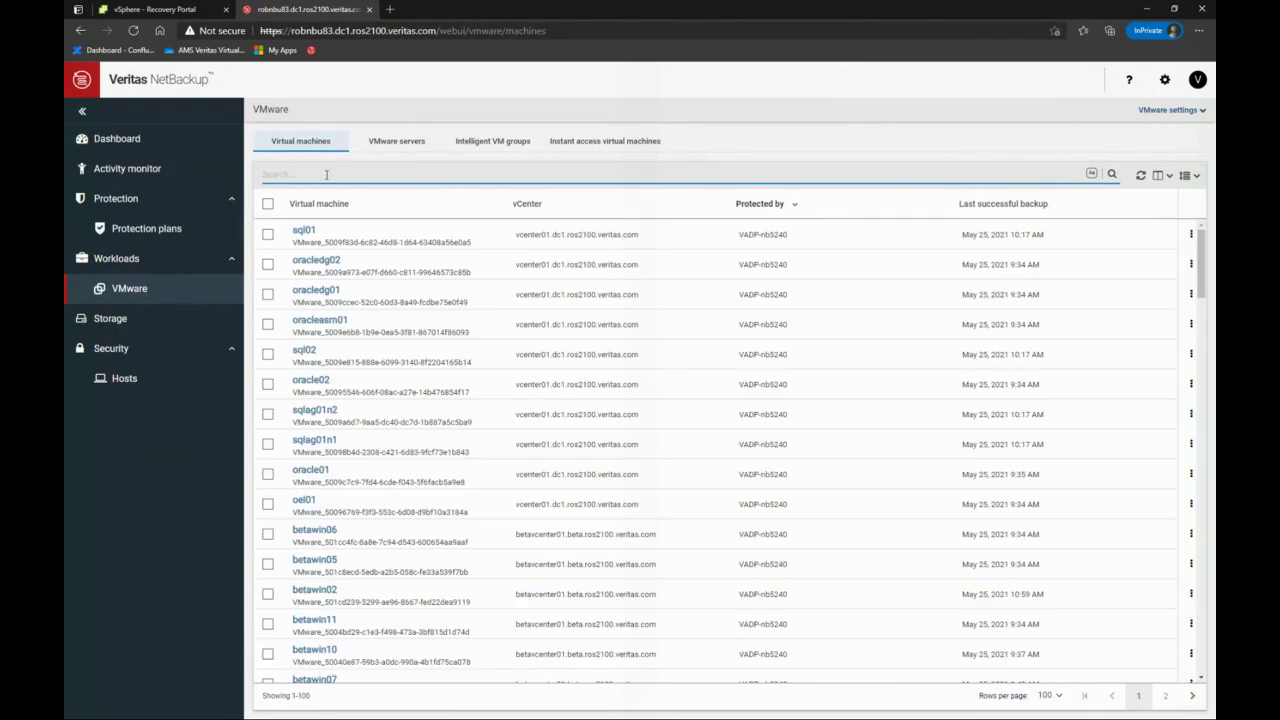
text(betawin)
click(1111, 176)
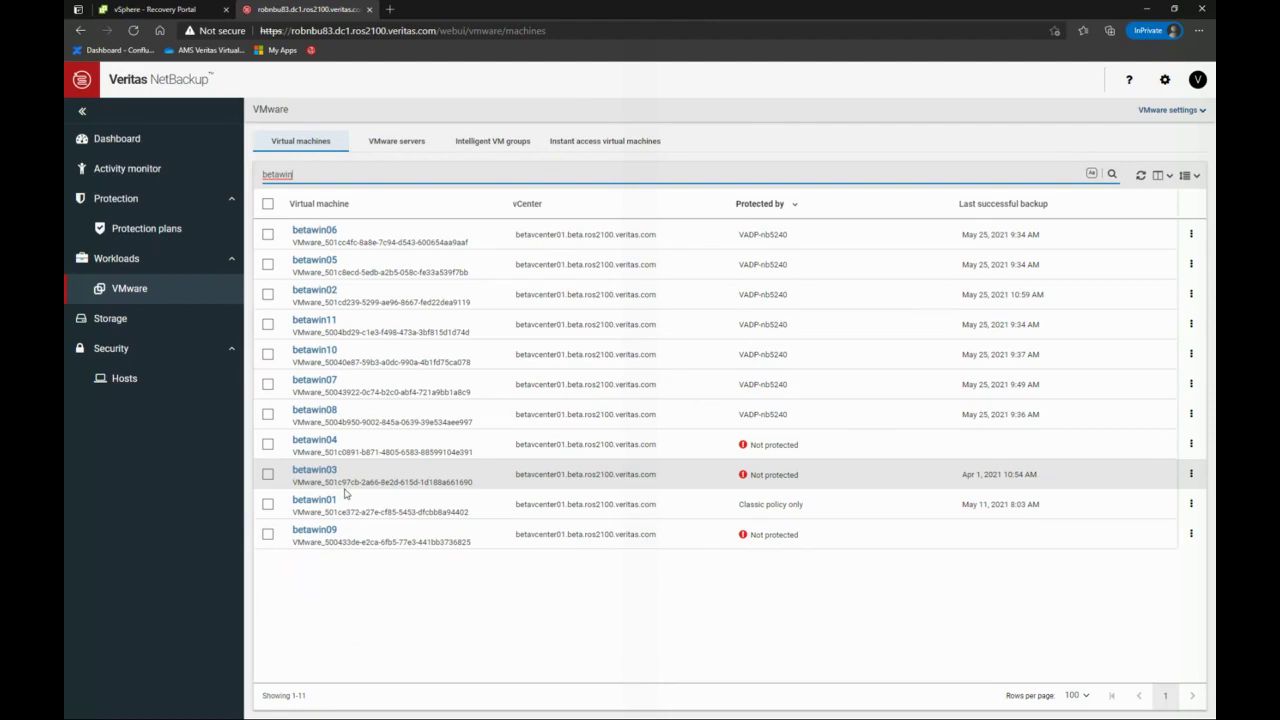
click(318, 411)
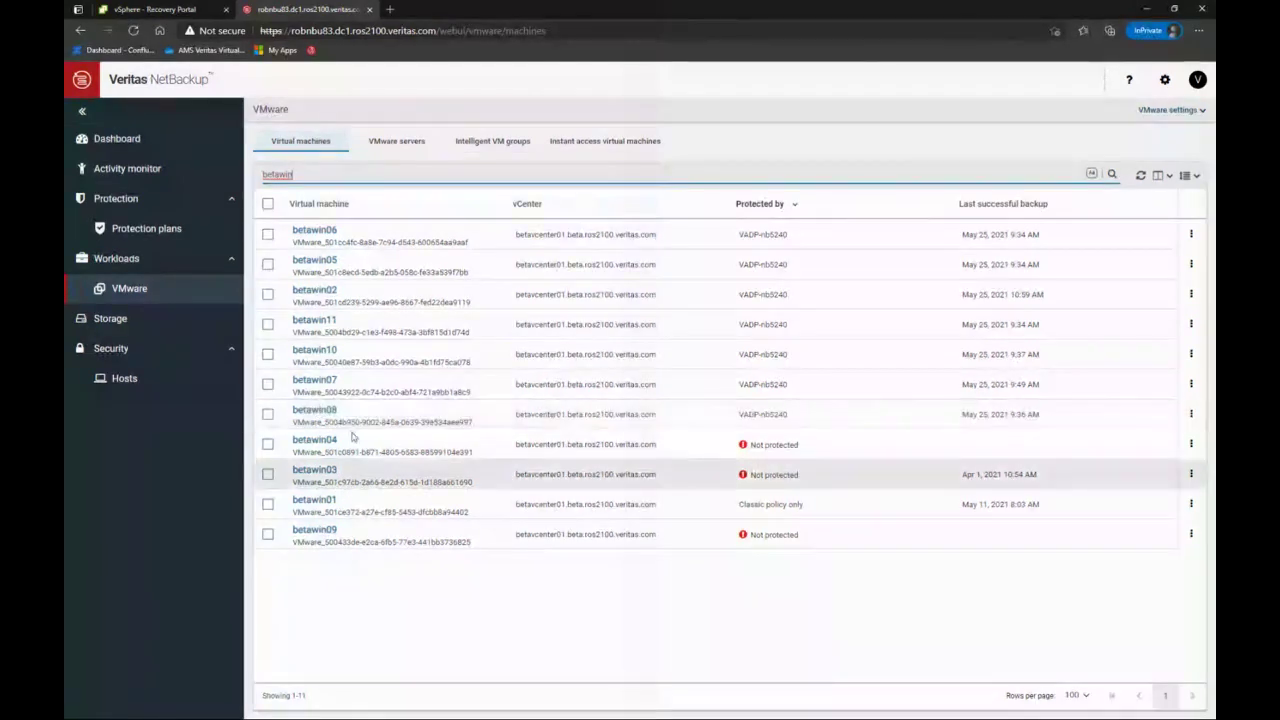
click(318, 290)
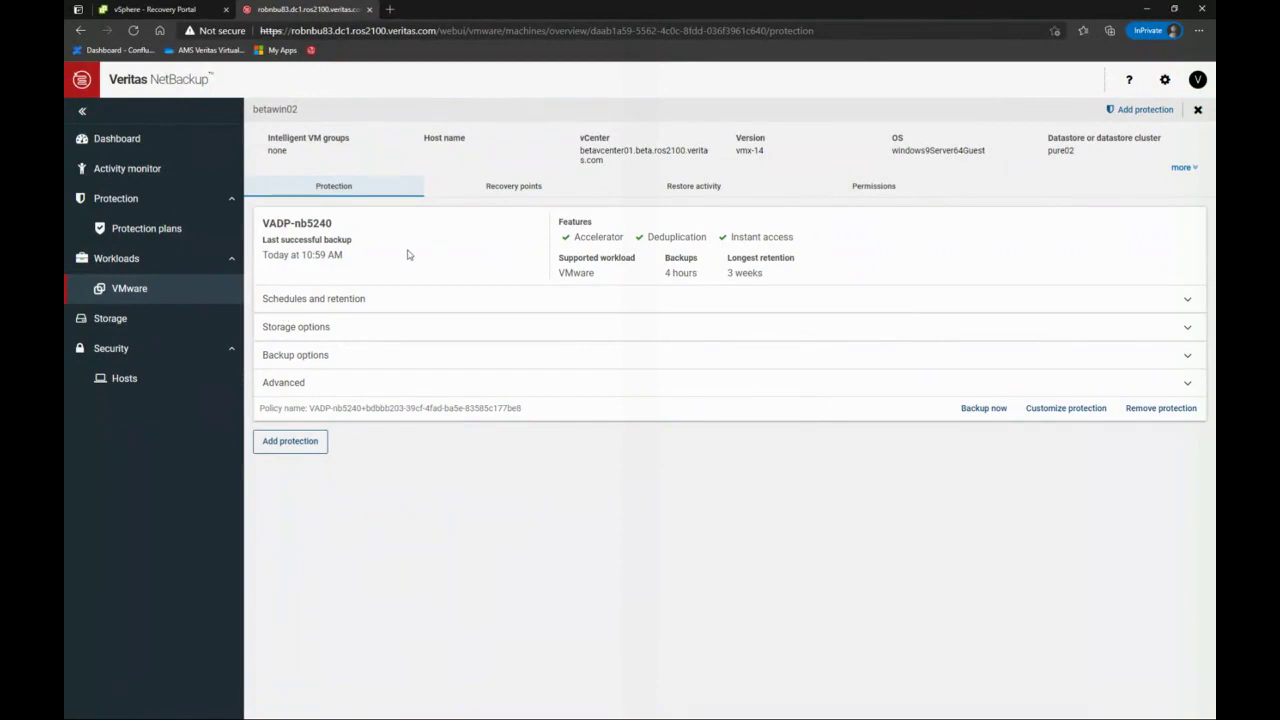
Show betawin02's recovery points for May 24, 2021 in the calendar
click(502, 188)
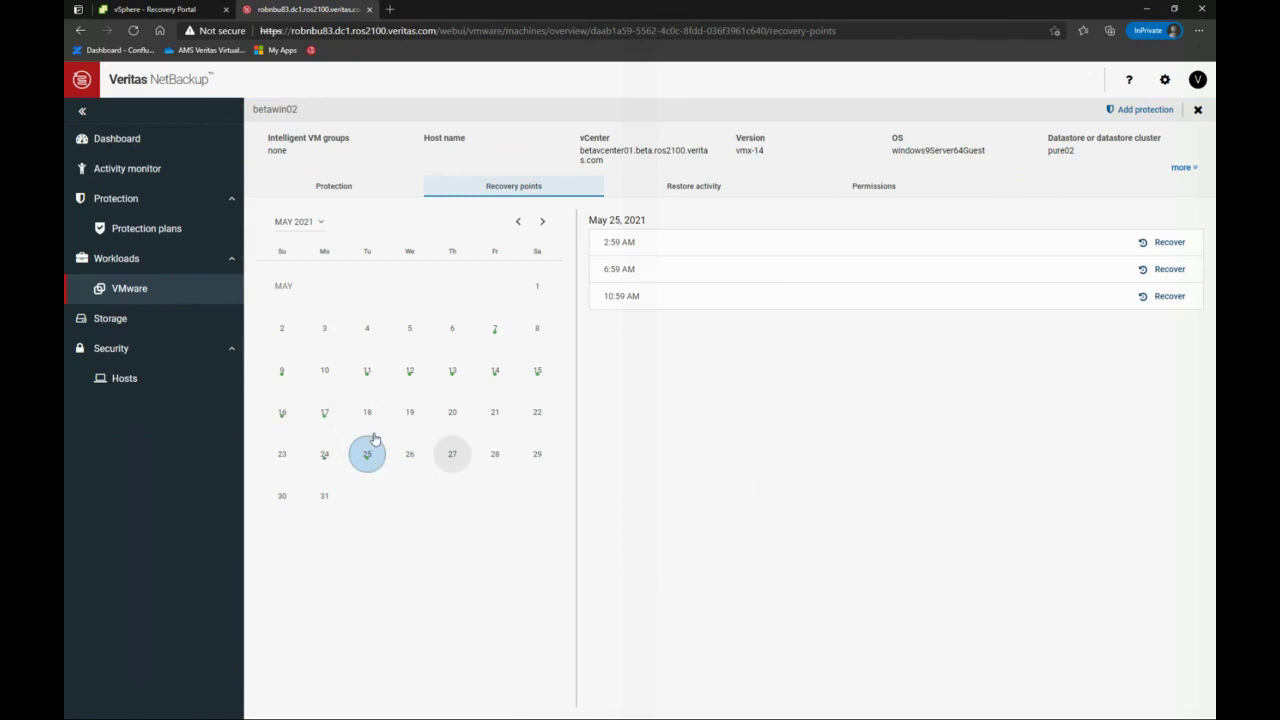
click(324, 456)
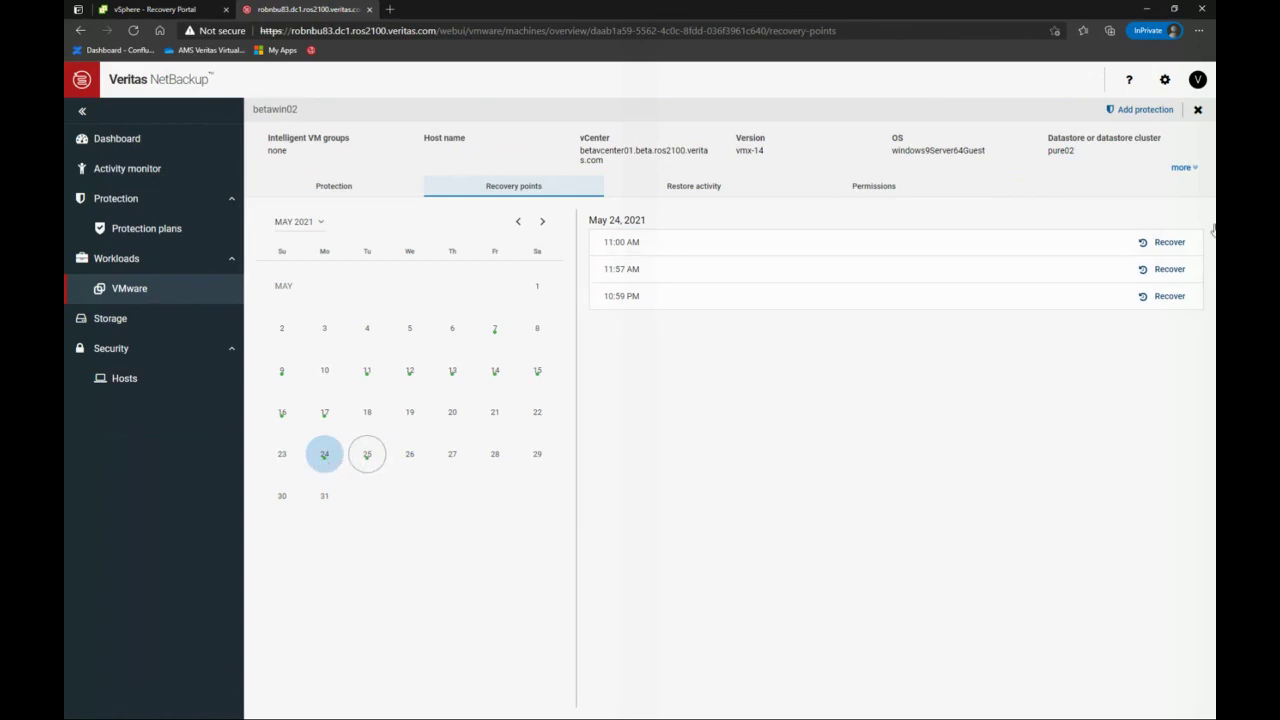
Open the recovery choices for the May 24, 11:57 AM recovery point
click(1166, 270)
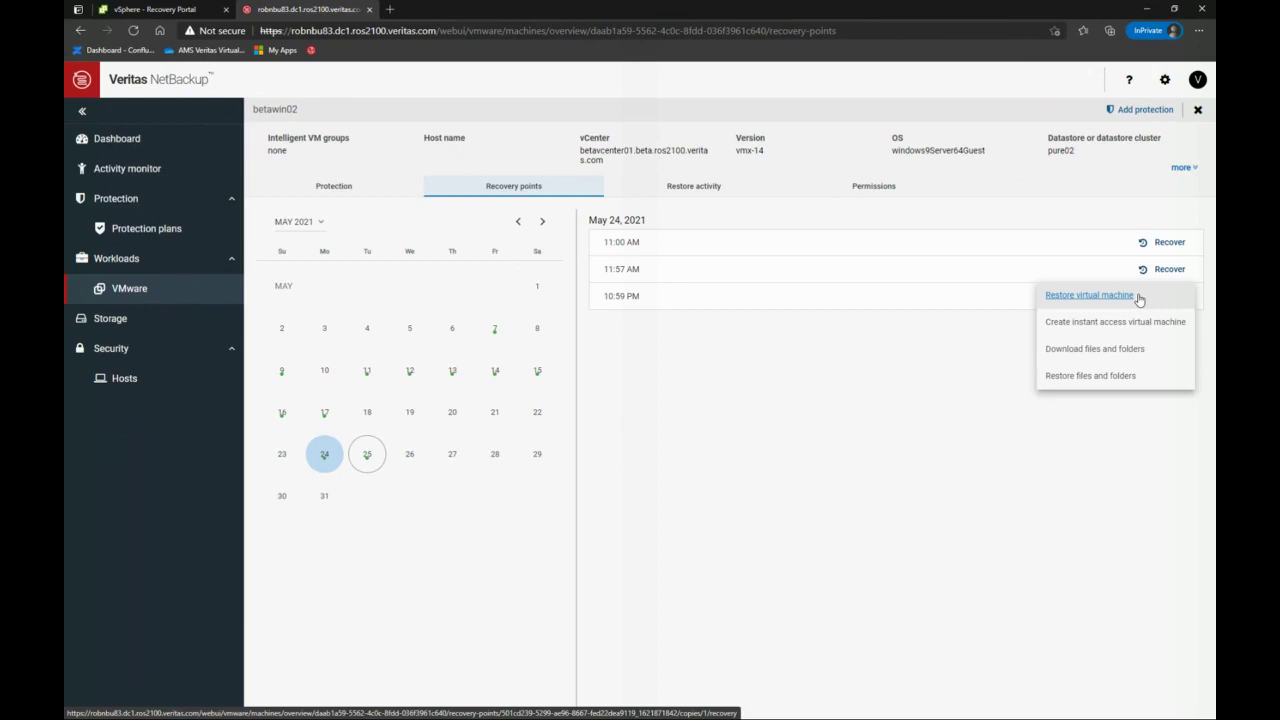
Start a files-and-folders restore with Administrator.BETA and desktop.ini from C:/Users (62.52 MB)
click(1134, 380)
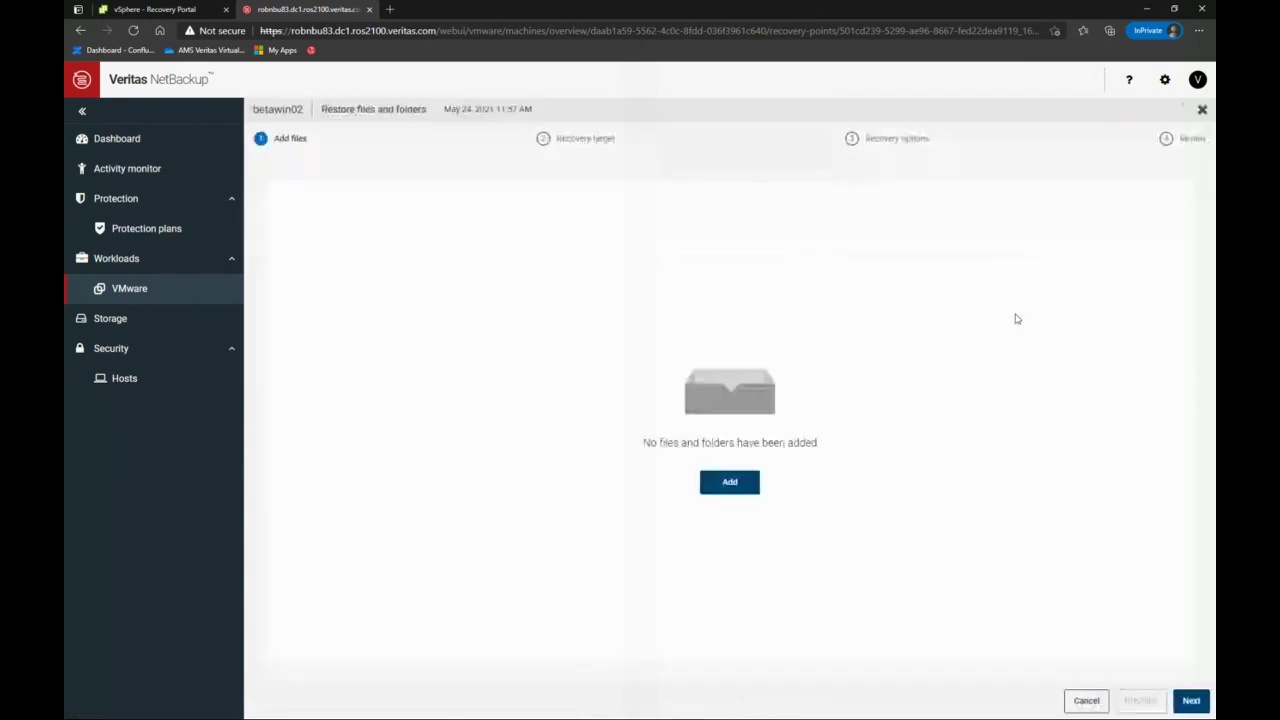
click(740, 484)
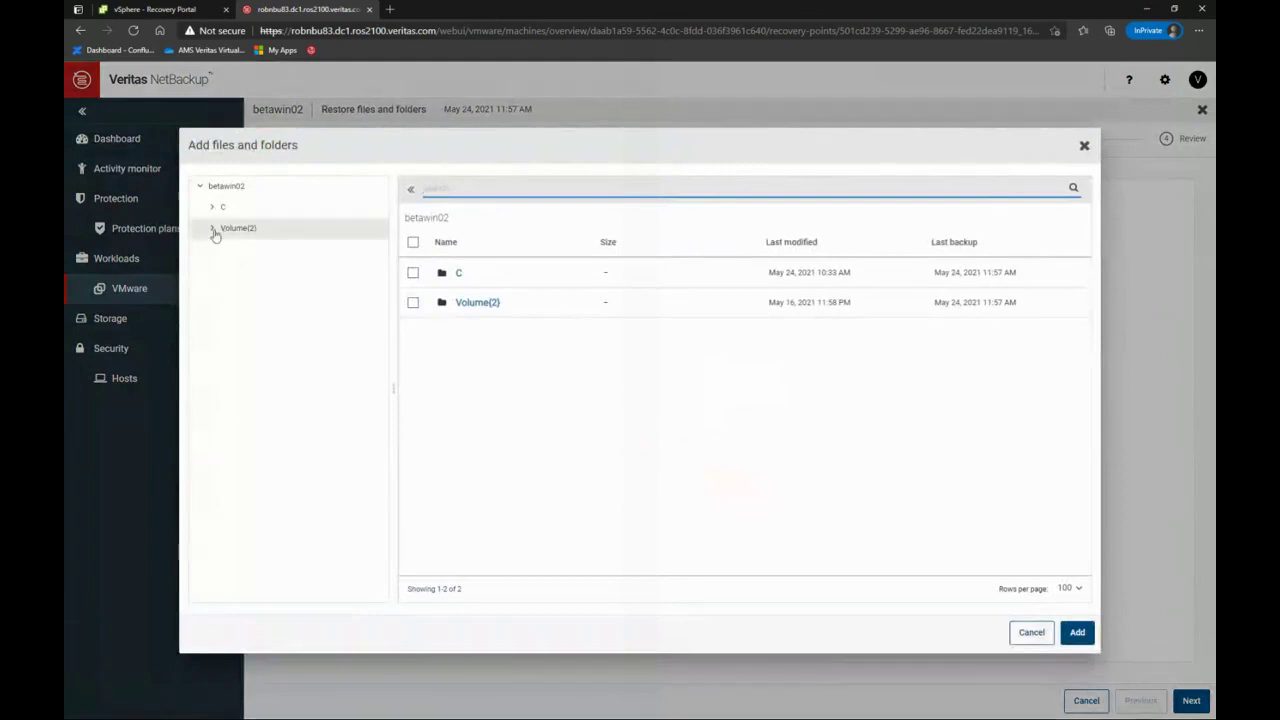
click(211, 206)
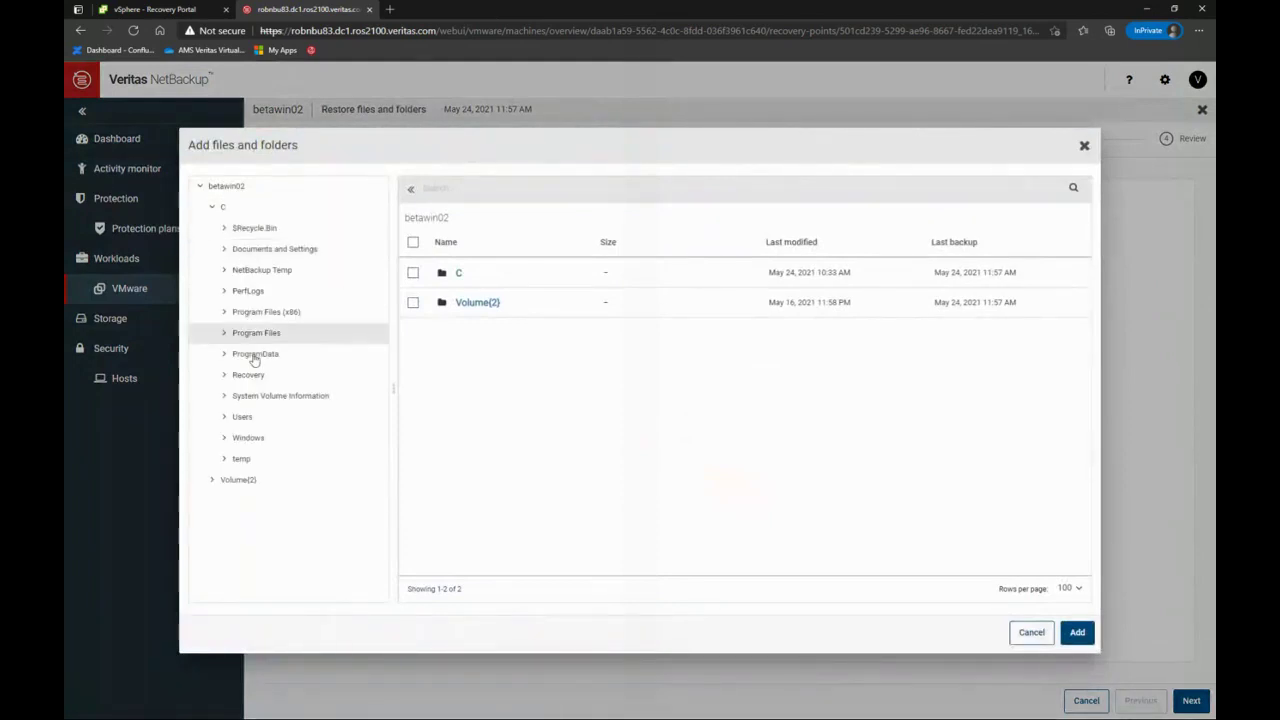
click(224, 416)
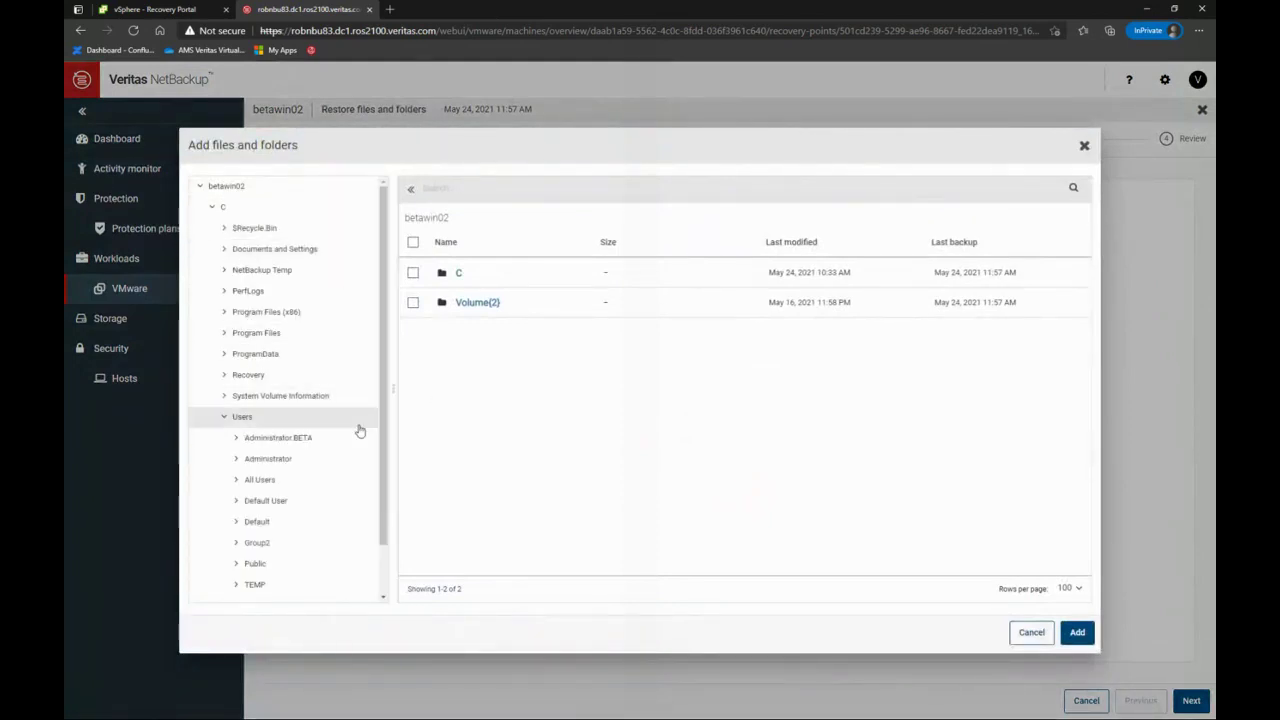
click(264, 418)
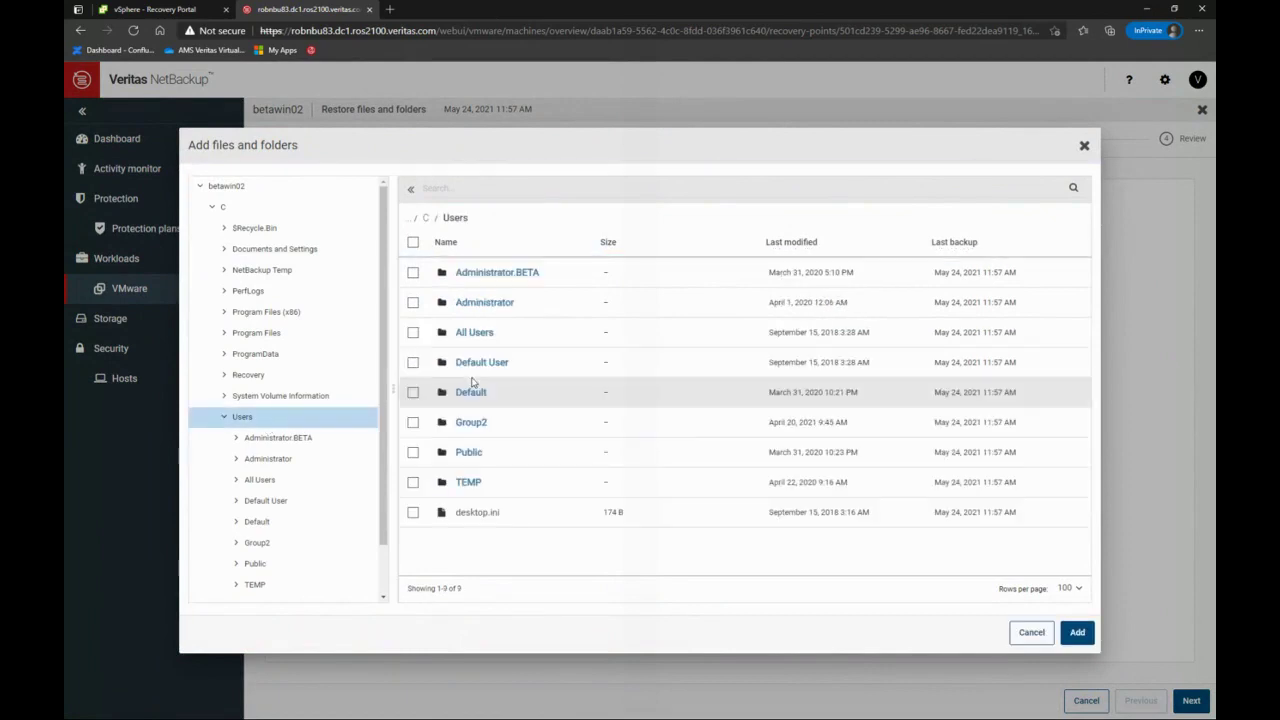
click(413, 272)
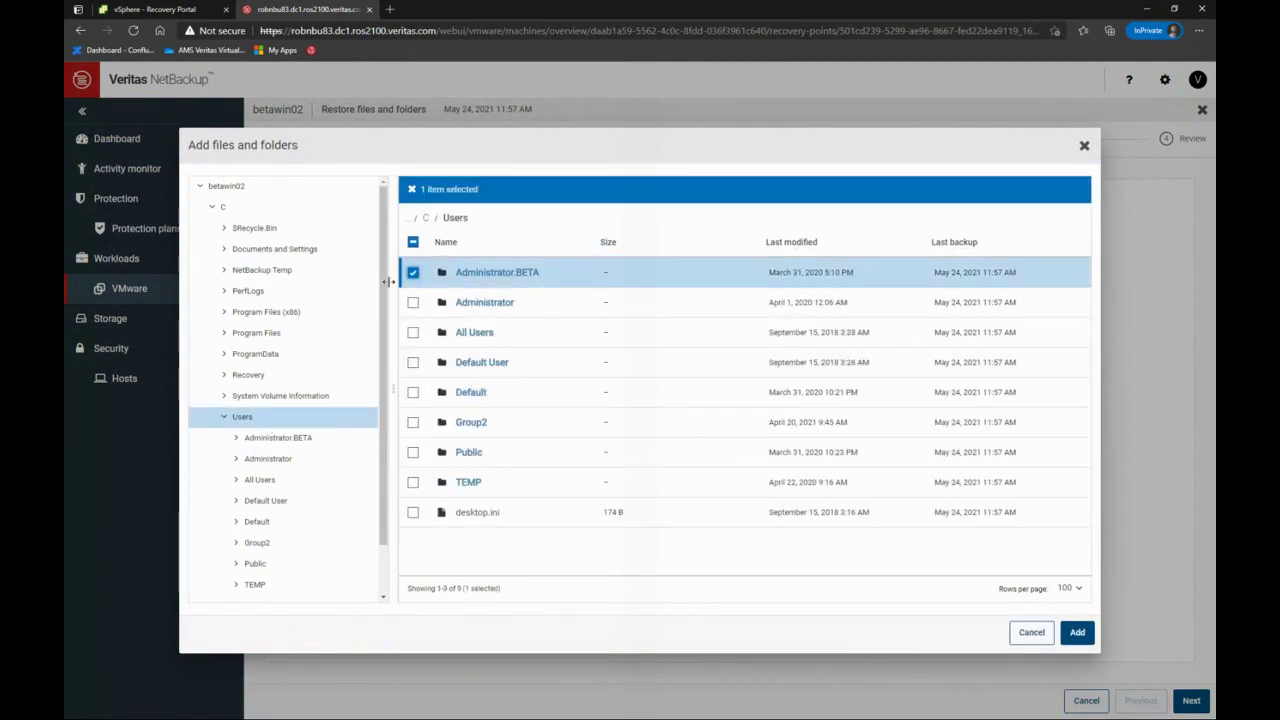
click(413, 512)
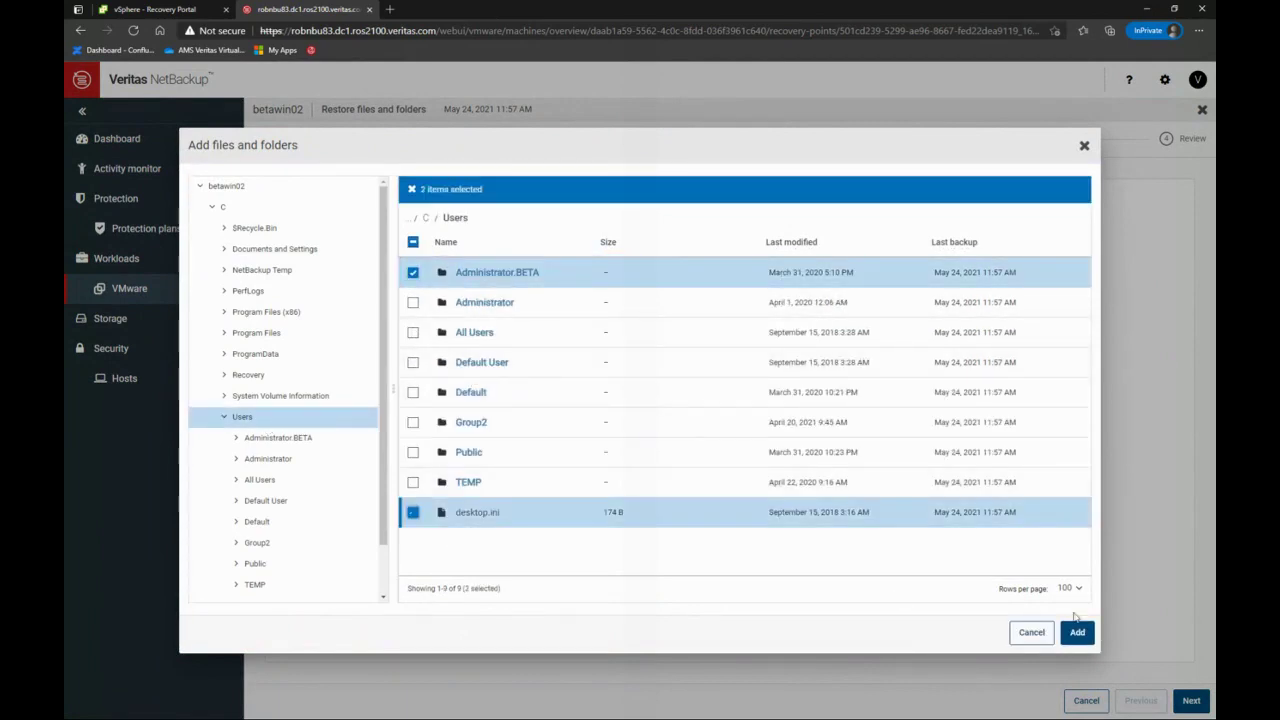
click(1077, 632)
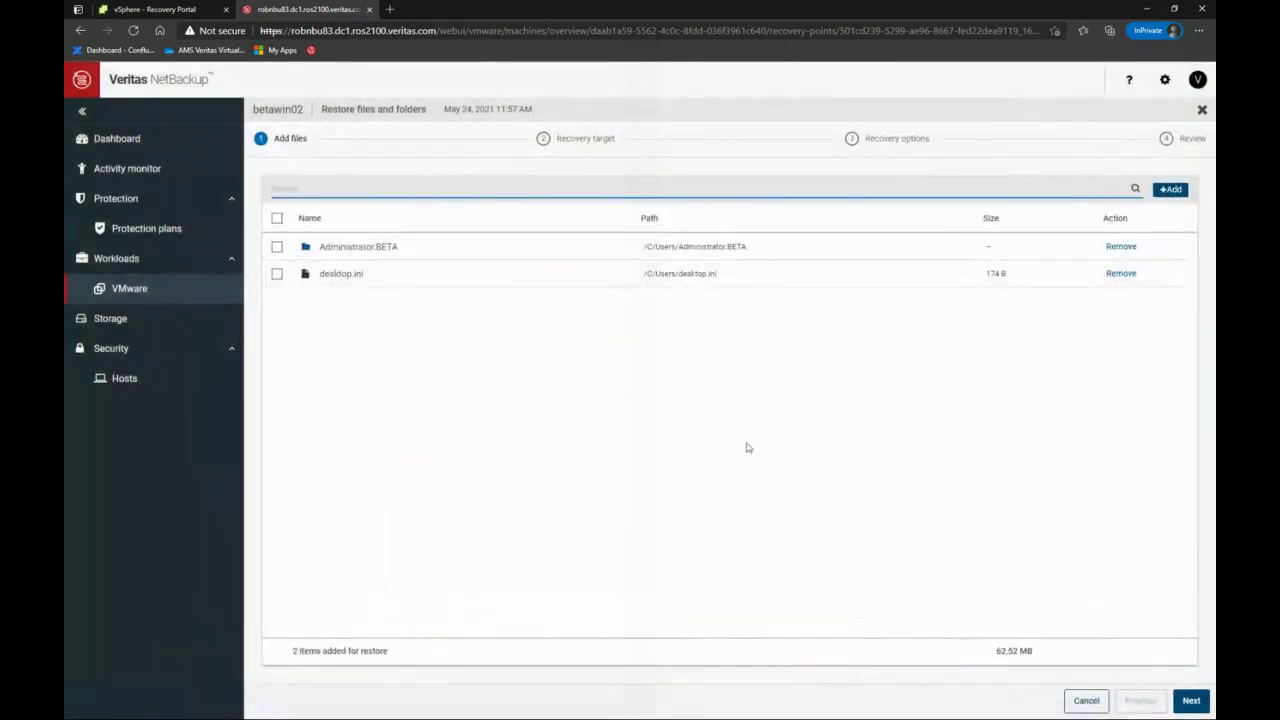
Try target VM and restore-to-different-directory options, then cancel the files-and-folders restore
click(1191, 700)
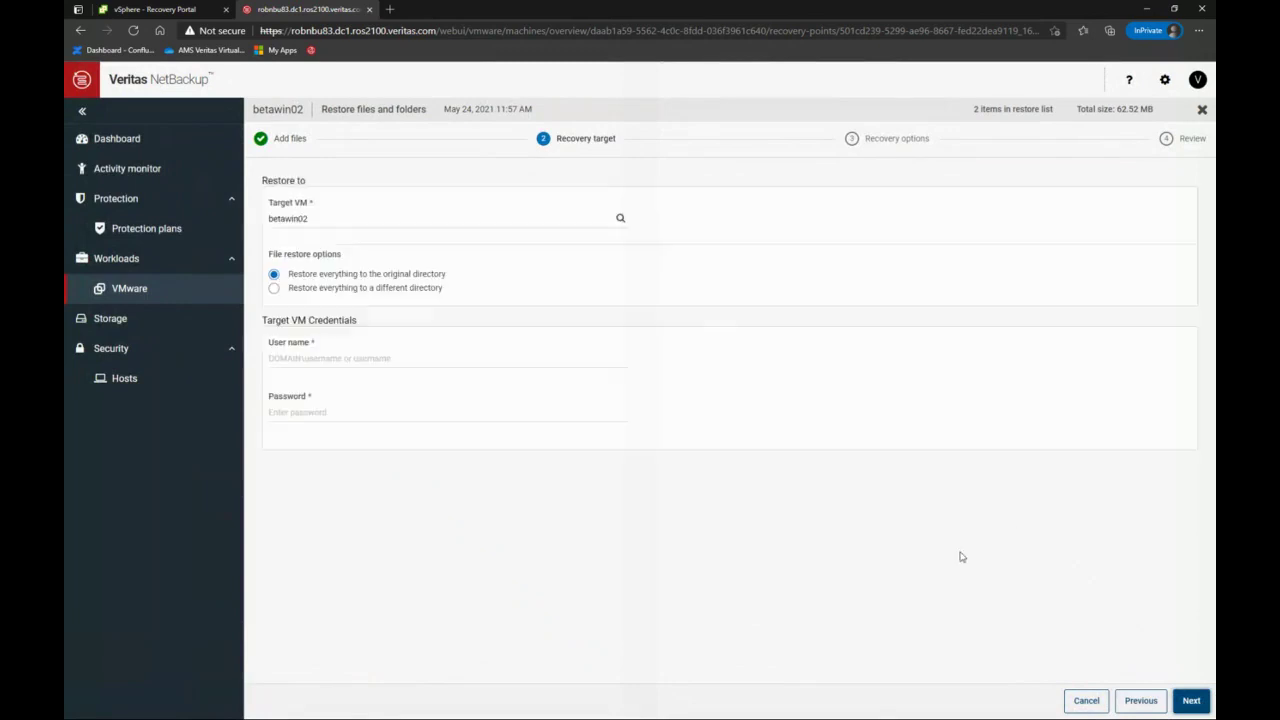
click(335, 224)
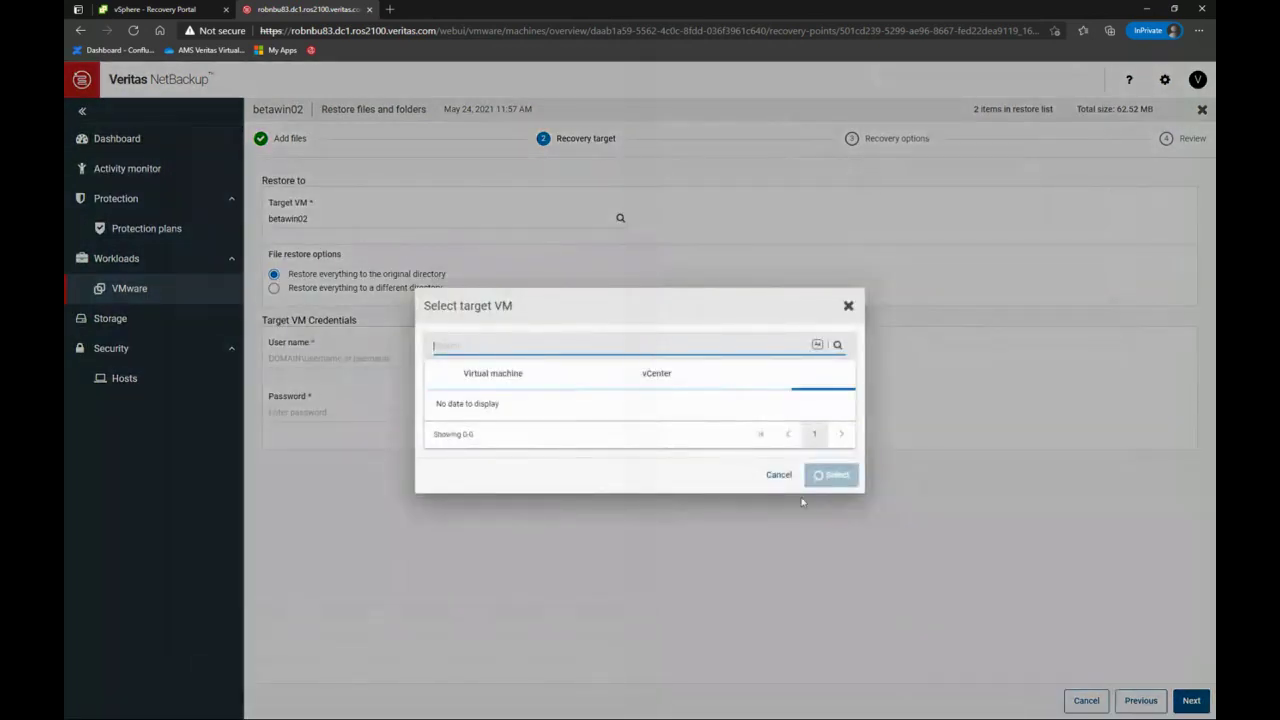
click(790, 468)
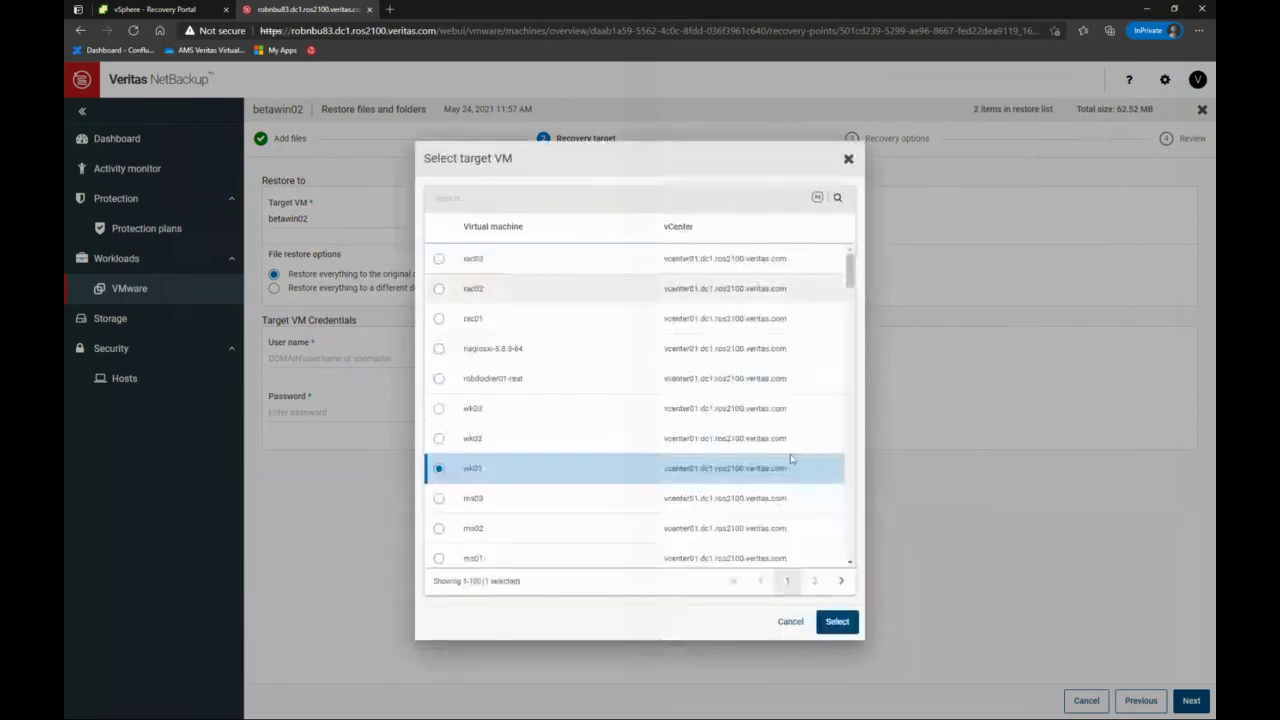
click(790, 621)
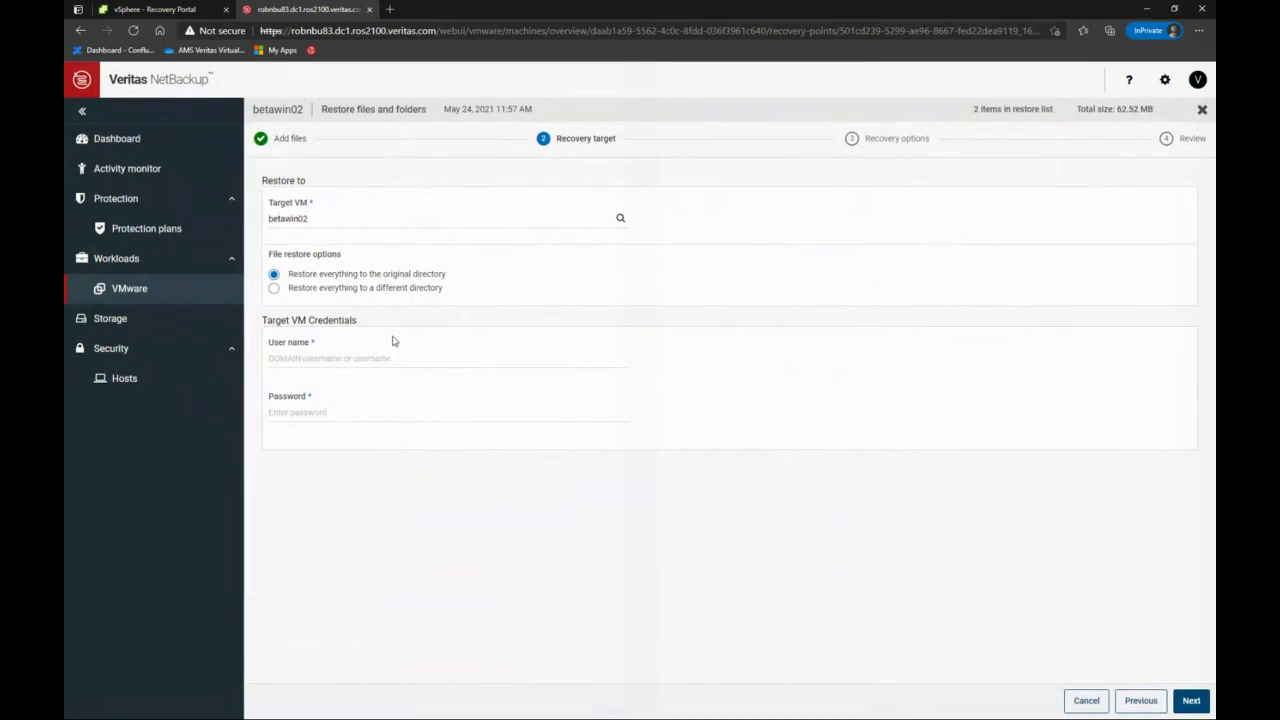
click(273, 289)
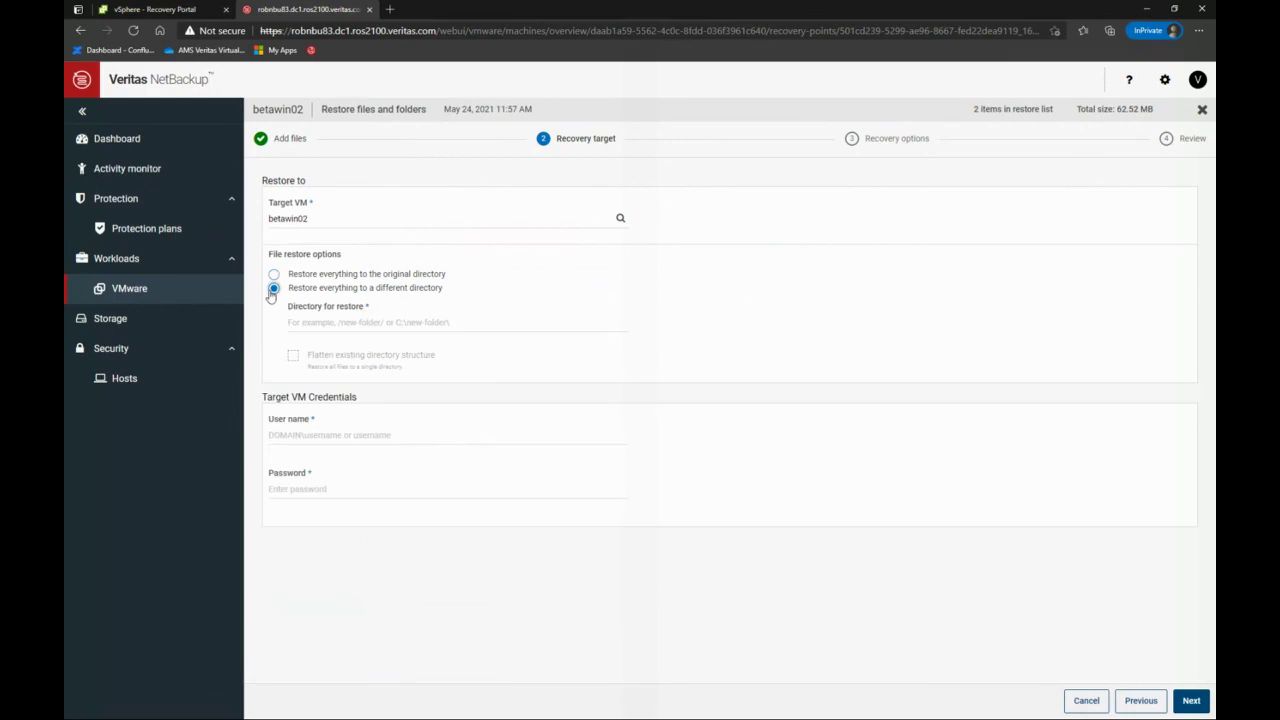
click(352, 333)
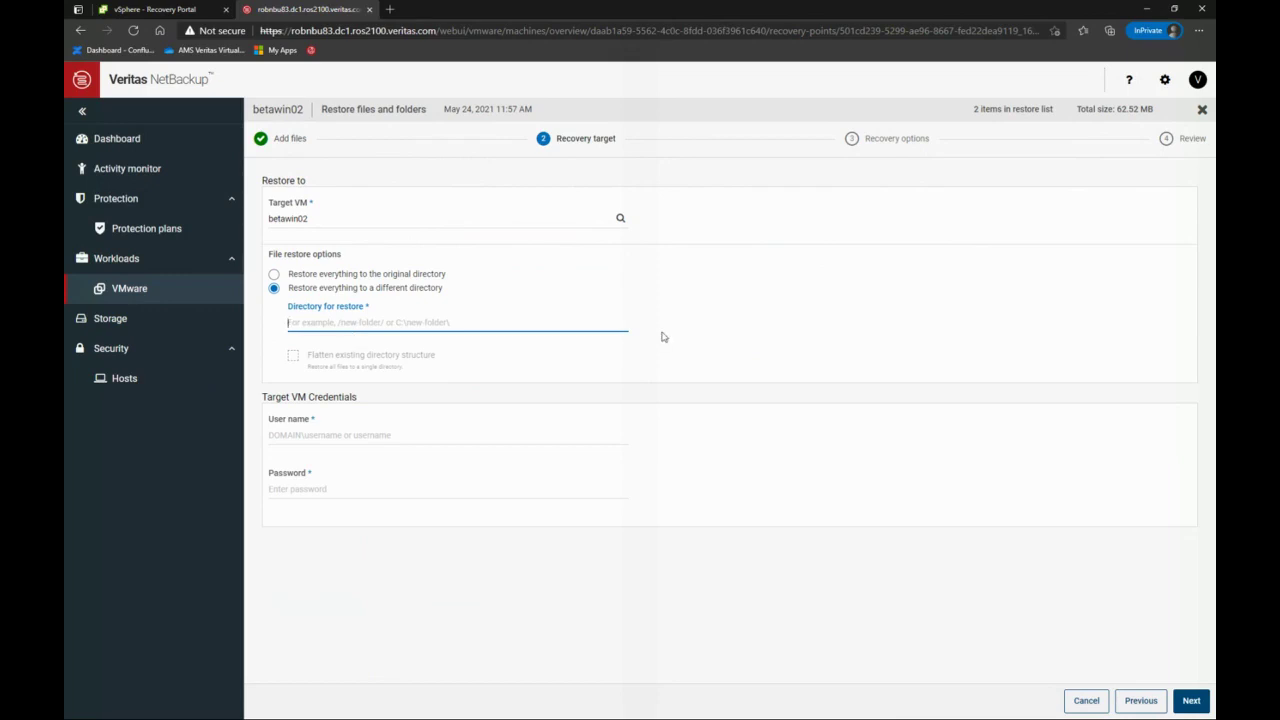
click(1099, 705)
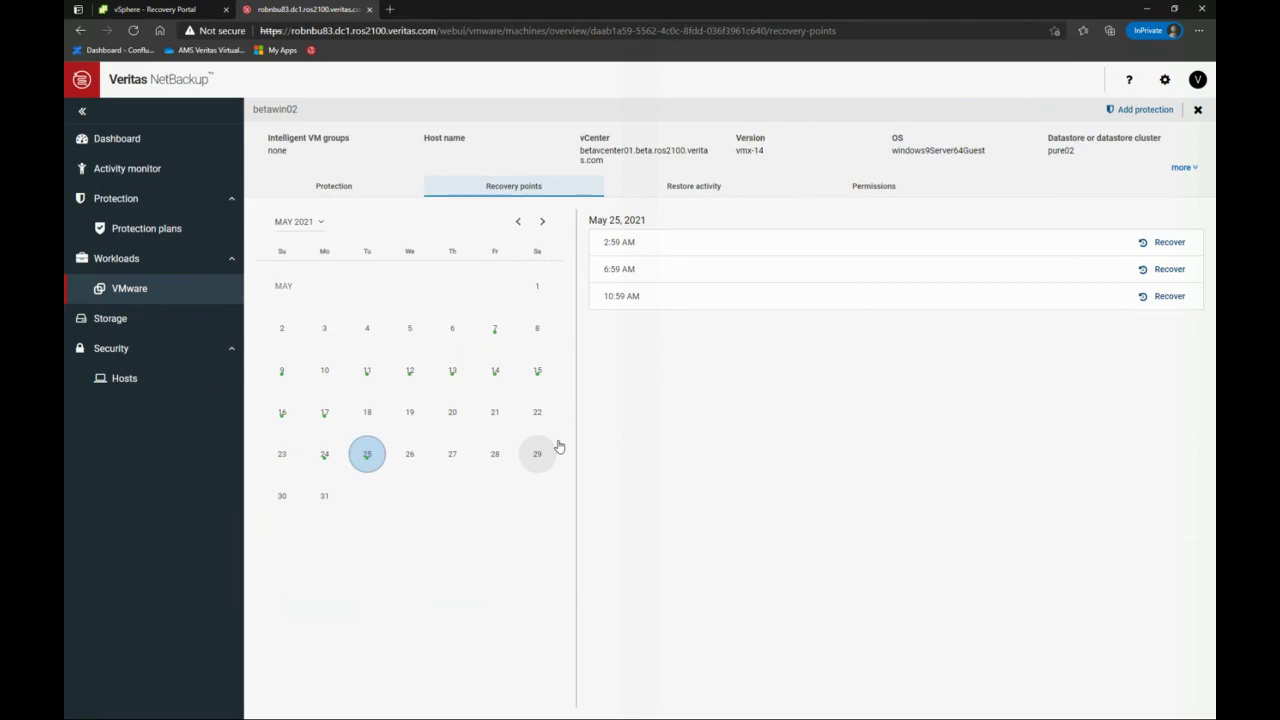
Open the recovery choices for betawin02's May 25, 2021, 10:59 AM recovery point
click(1171, 306)
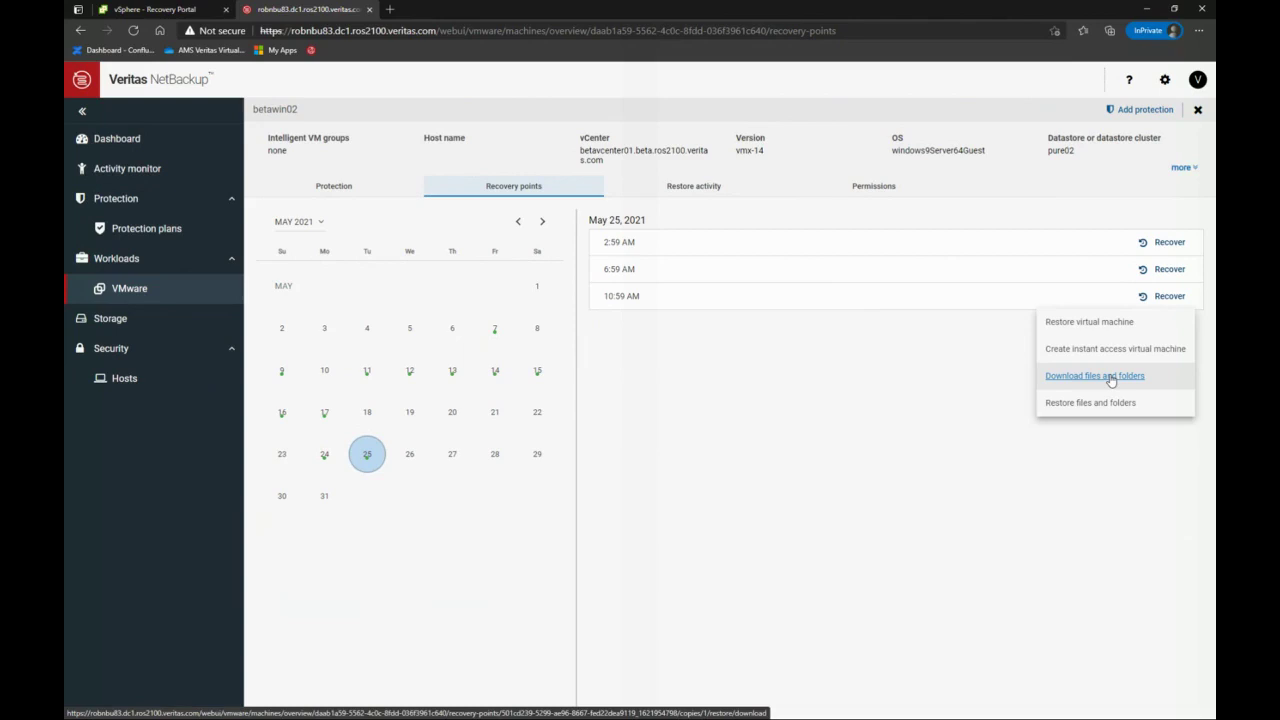
Start a files-and-folders download from the backup, then cancel it while it is still mounting
click(1110, 379)
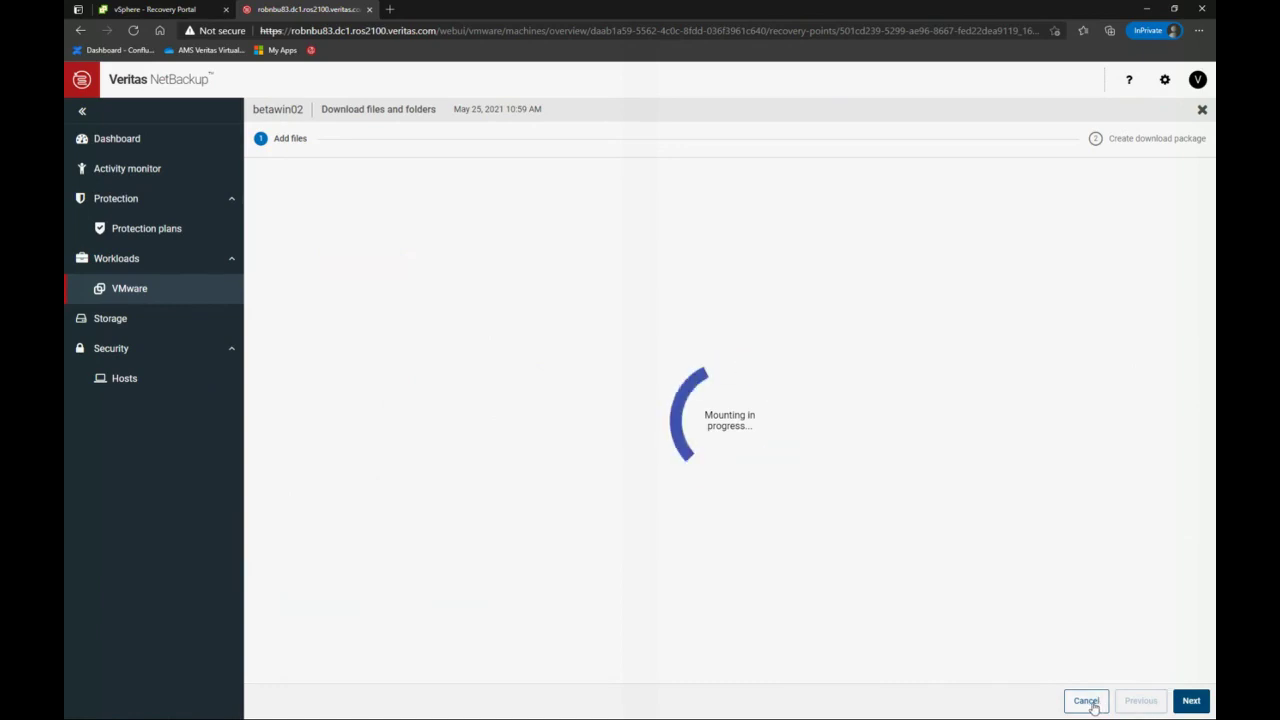
click(1092, 703)
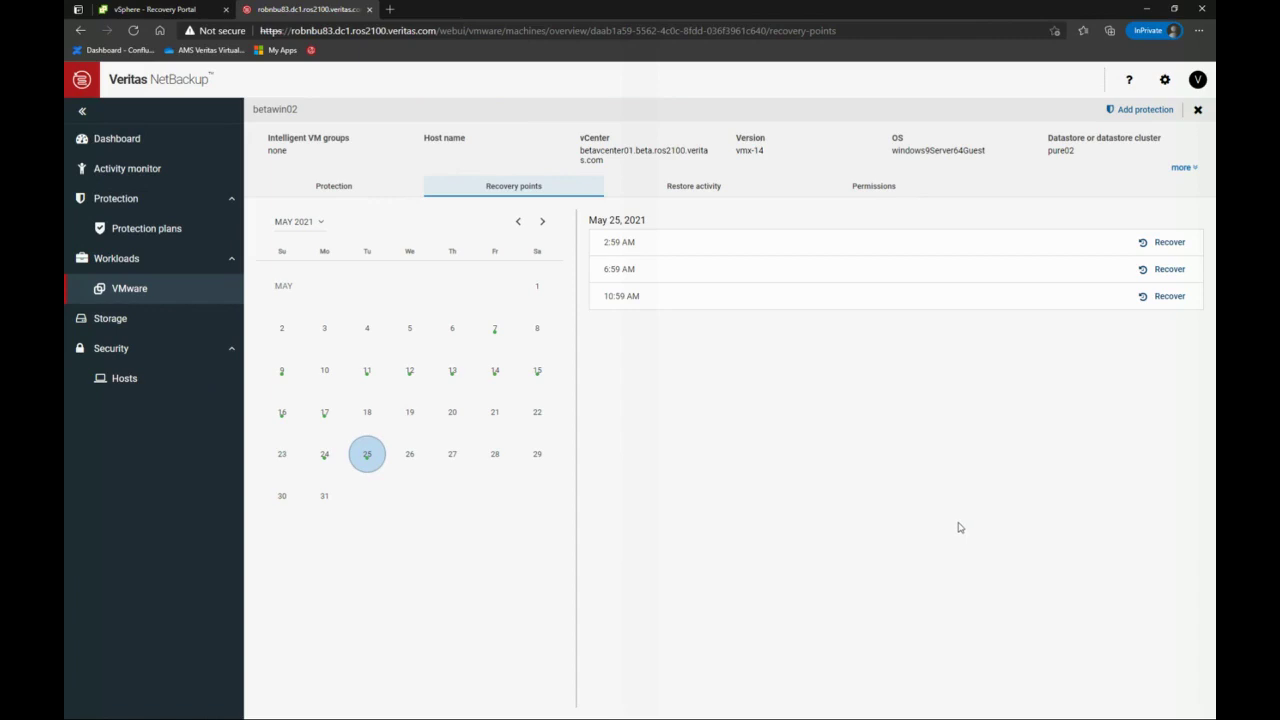
Bring up the Recover choices for betawin02's May 25, 10:59 AM recovery point
click(1162, 297)
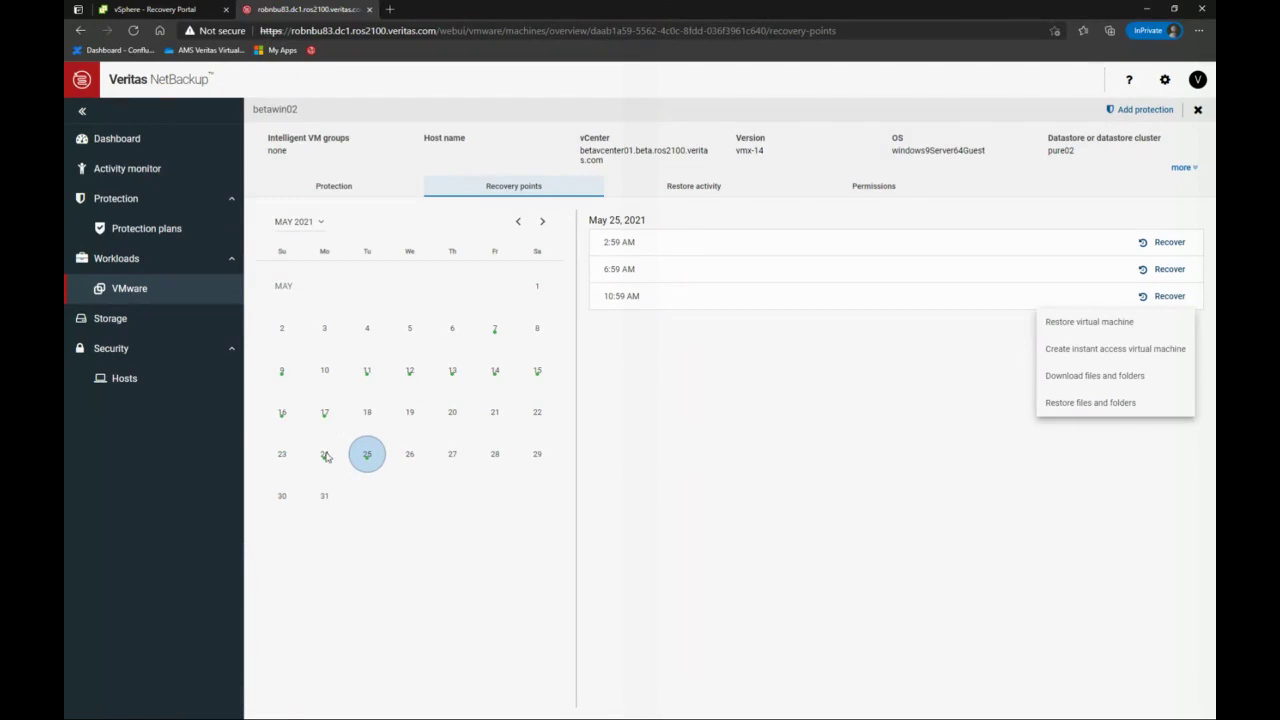
click(769, 515)
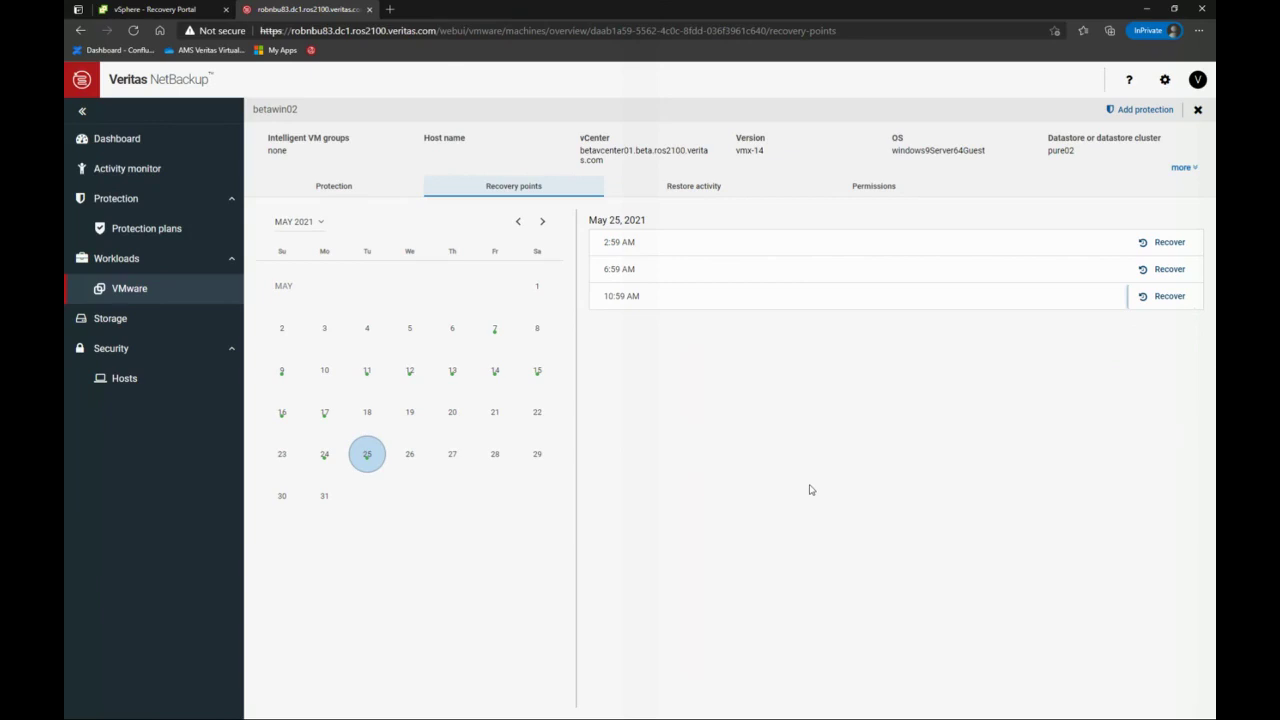
click(1178, 297)
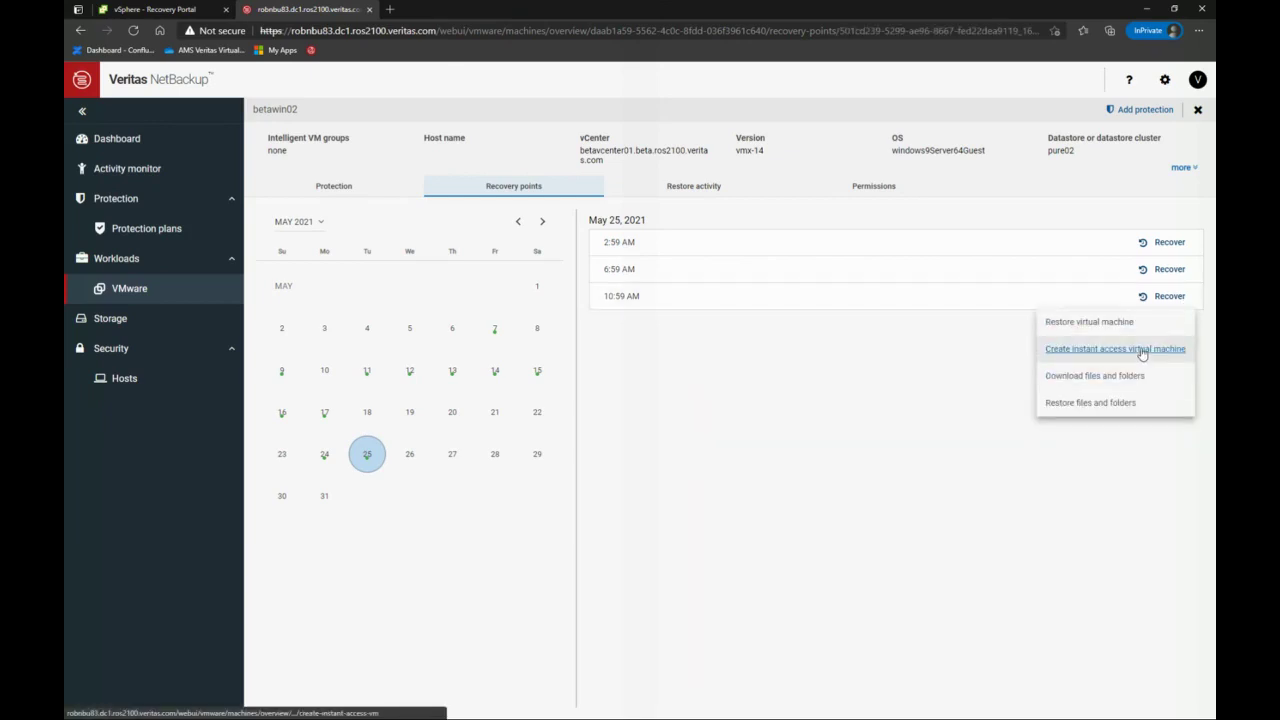
Choose Create instant access virtual machine and change the display name to betawin02-IA
click(1142, 352)
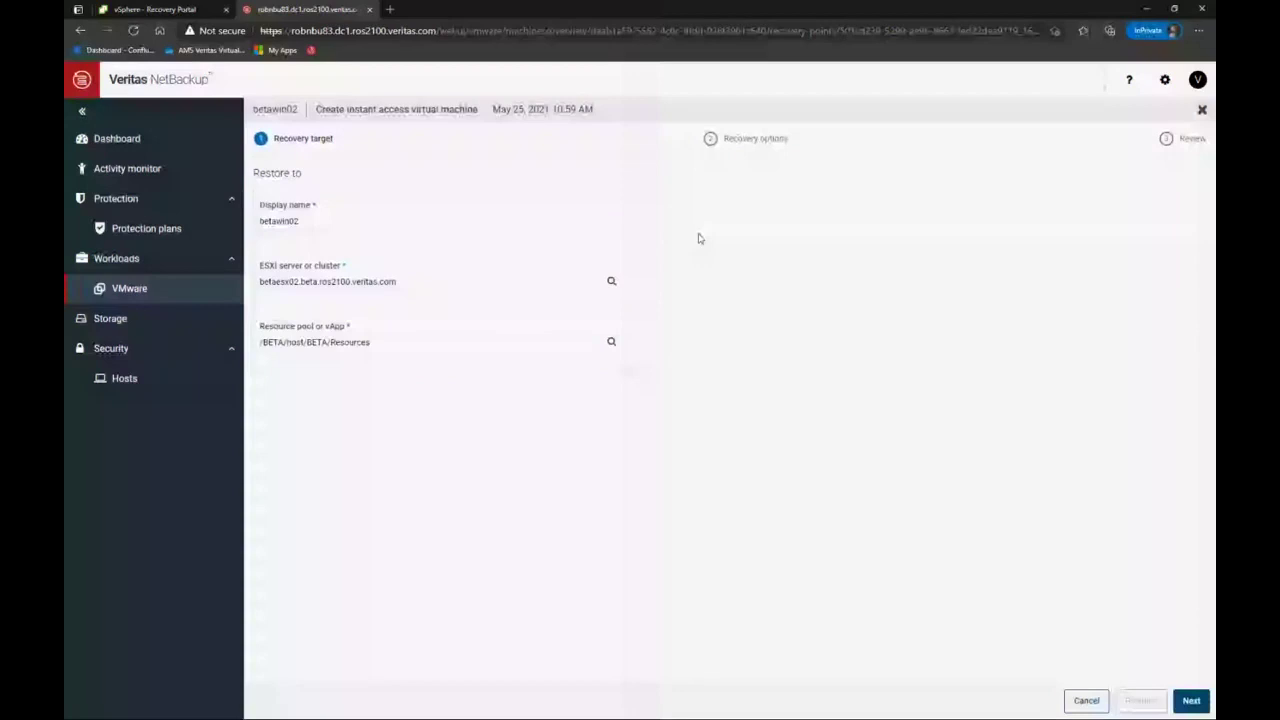
click(362, 224)
text(-IA)
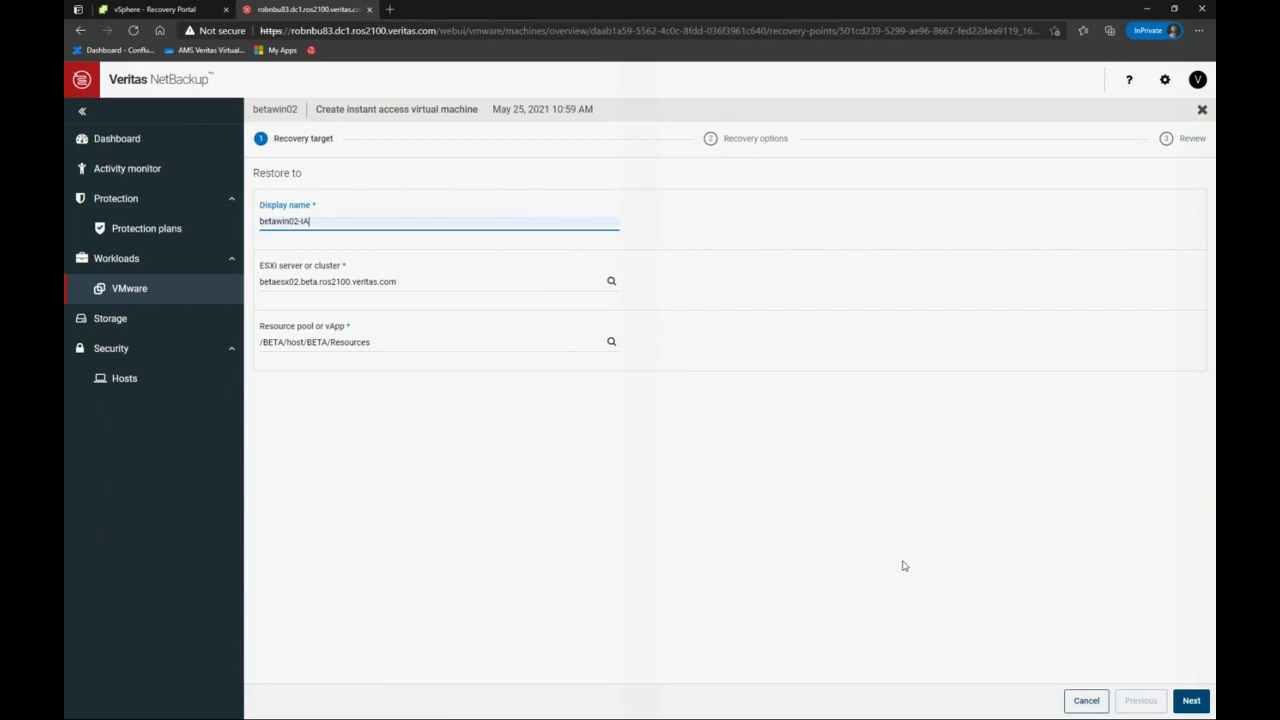
Start the betawin02-IA instant access recovery with Power on kept checked and vMotion off
click(1192, 700)
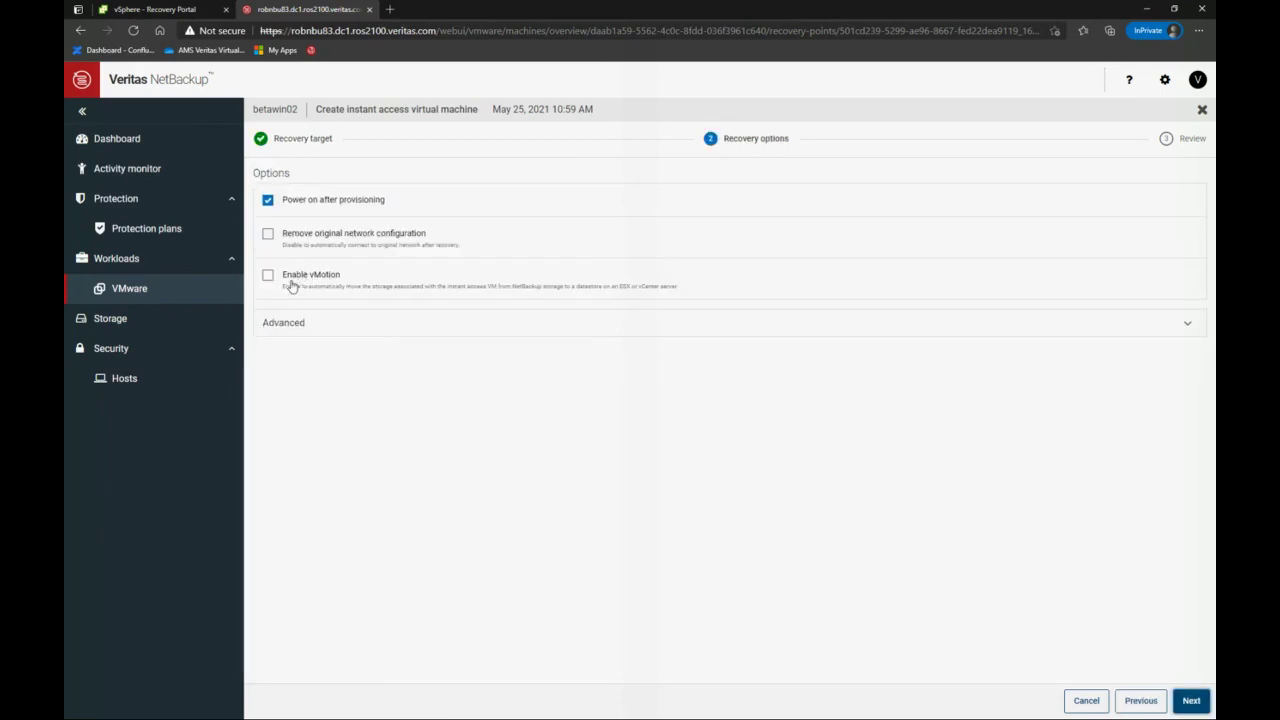
click(268, 275)
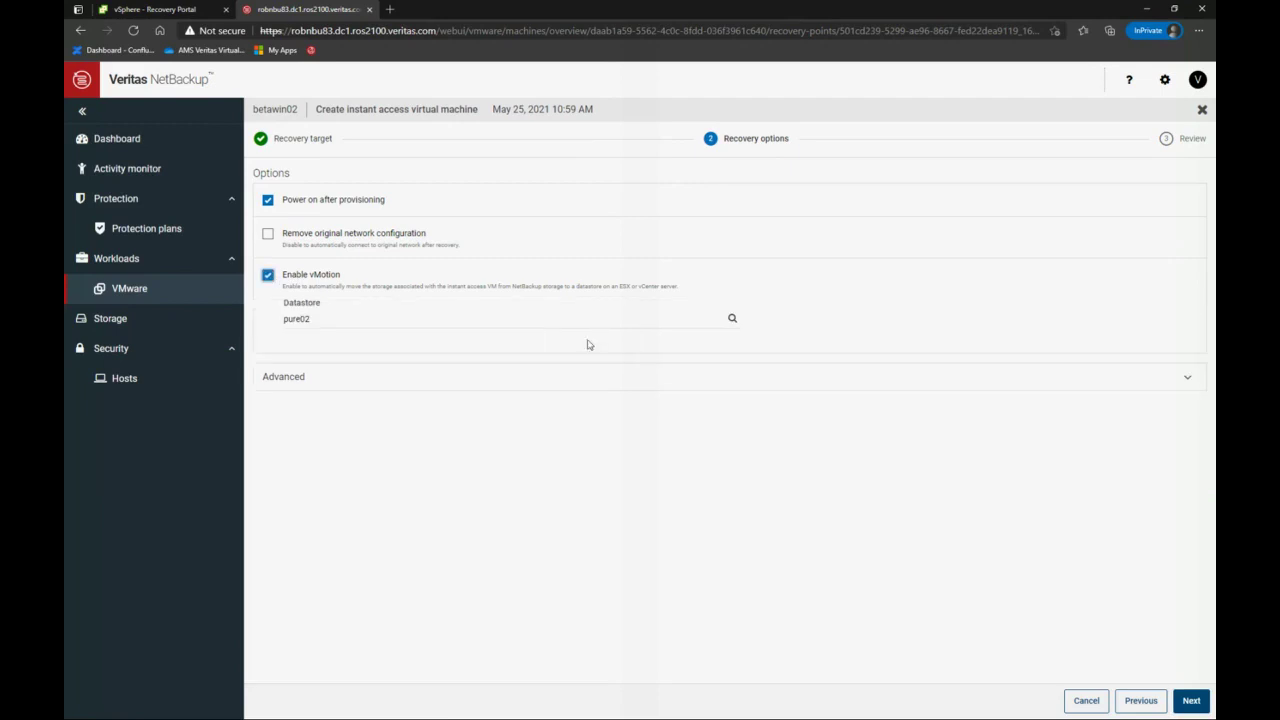
click(268, 275)
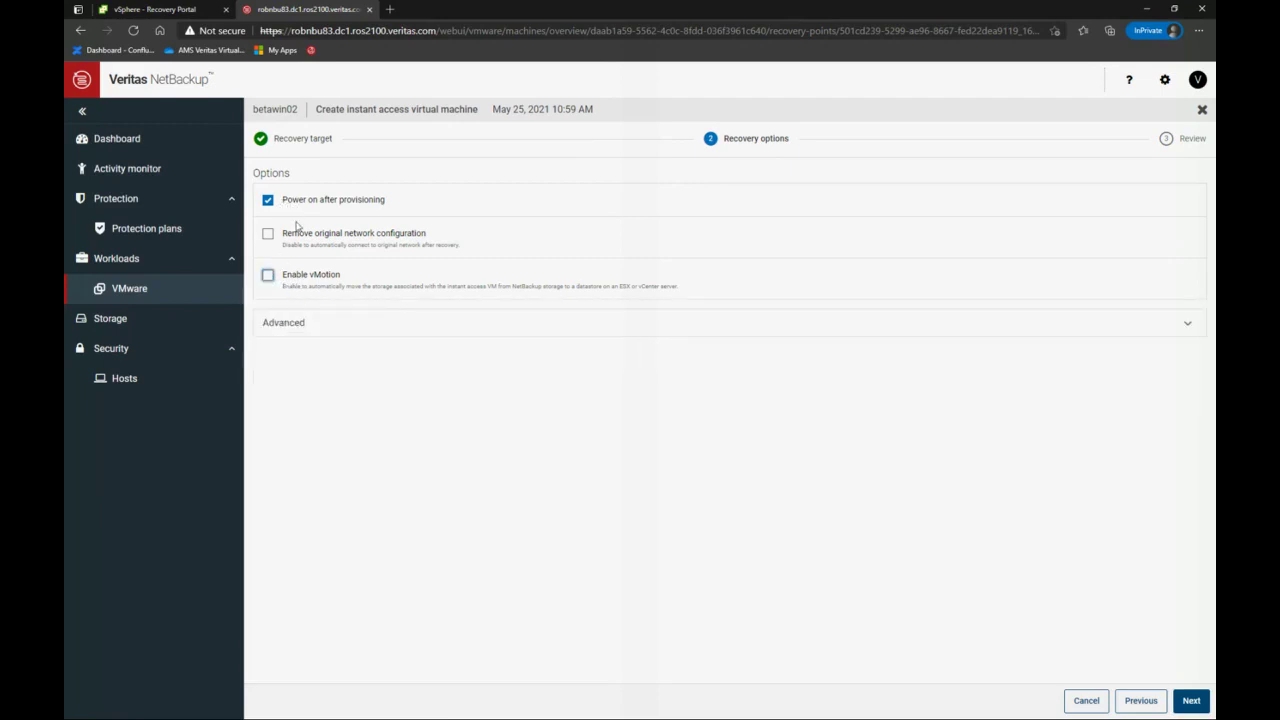
click(310, 330)
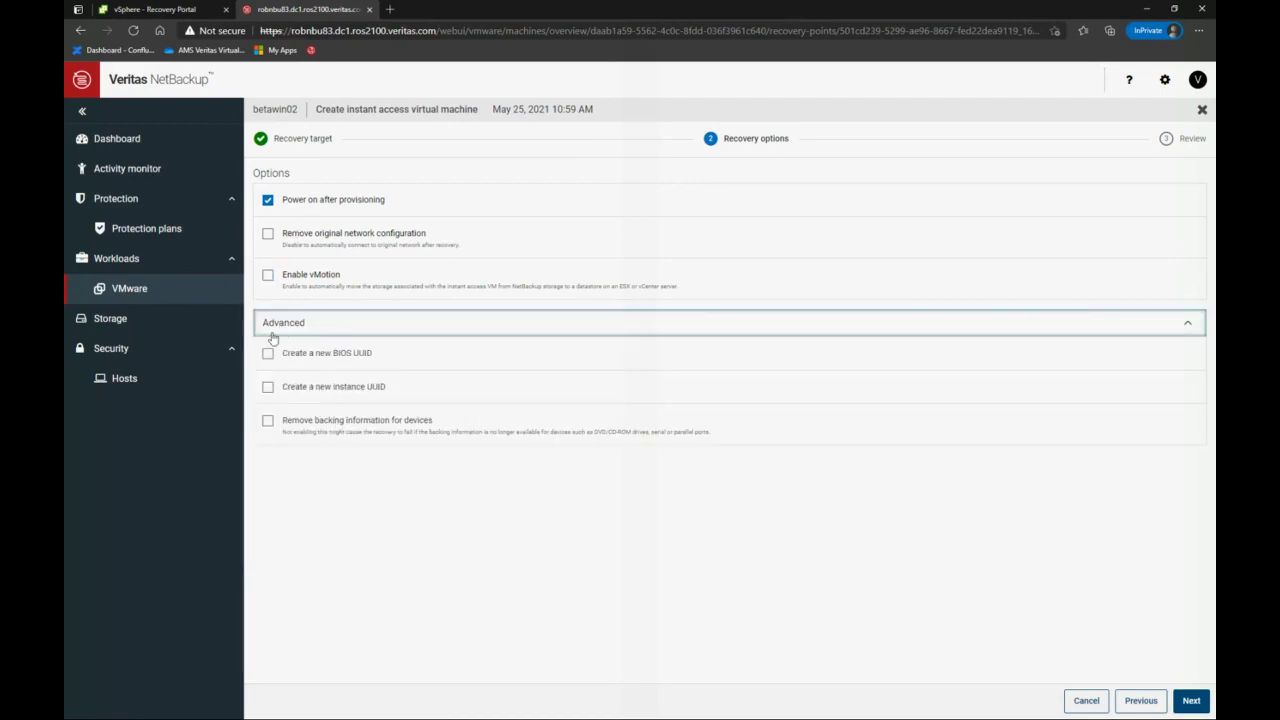
click(285, 330)
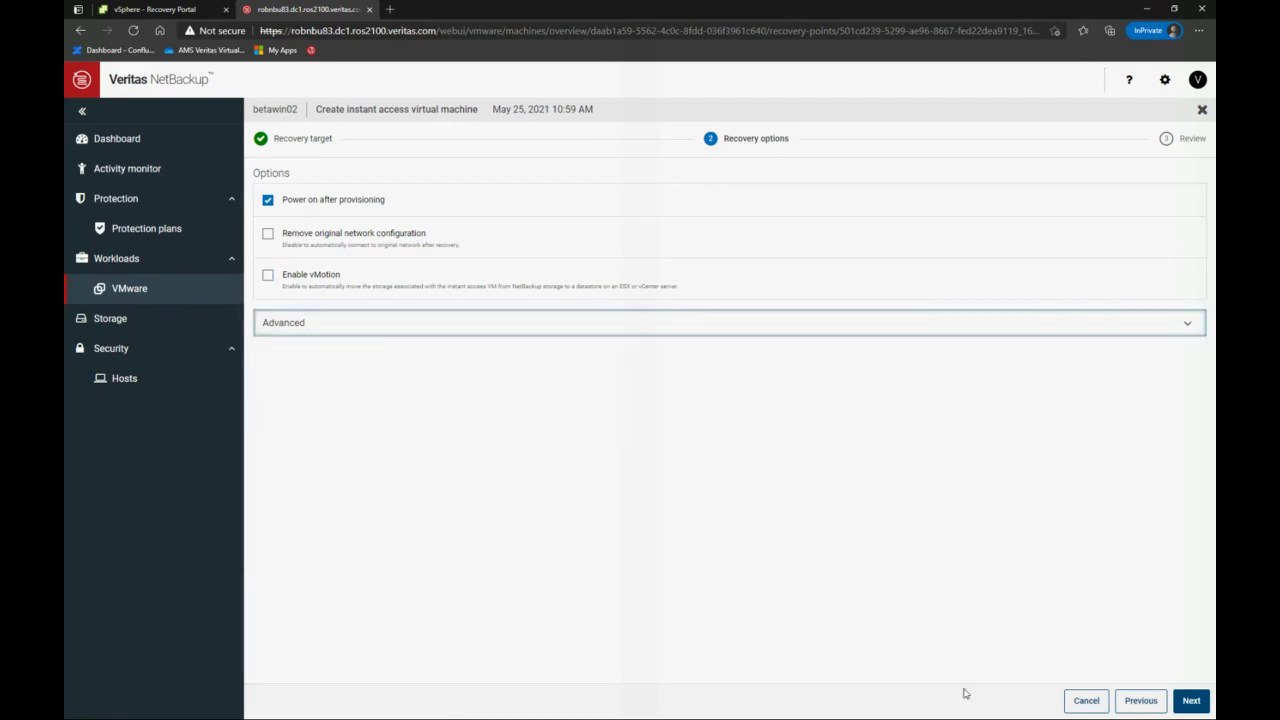
click(1180, 702)
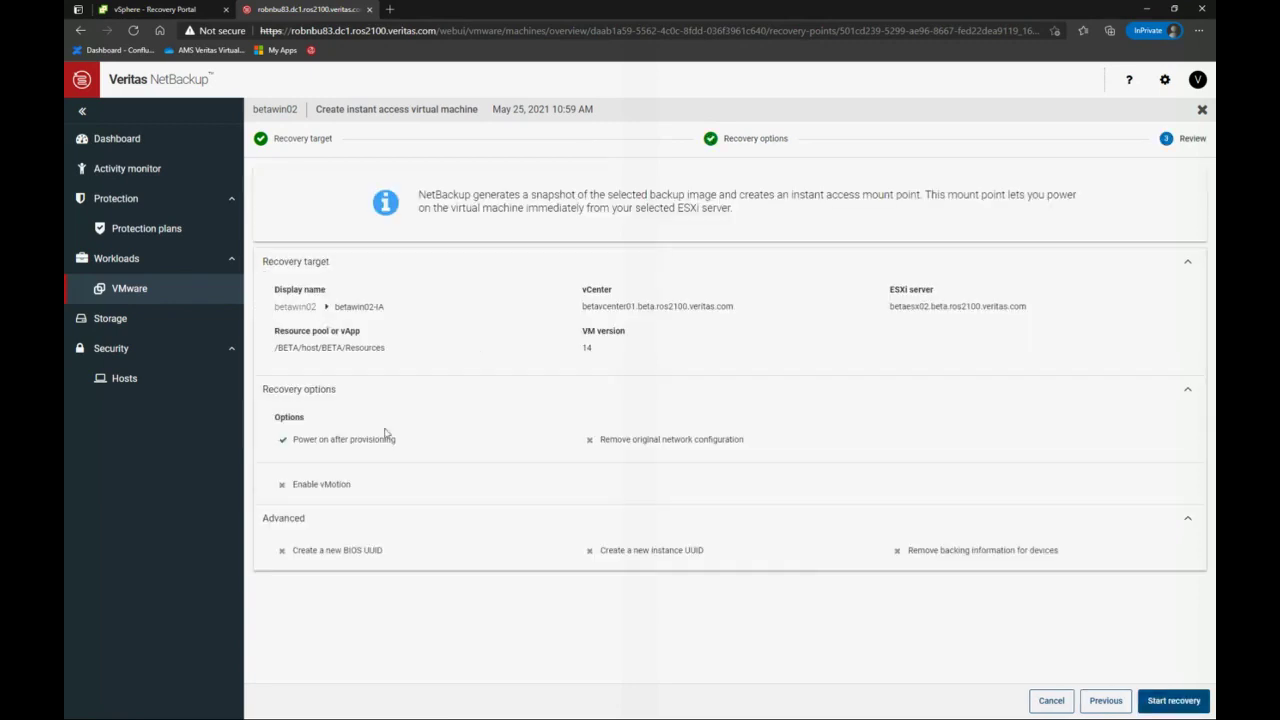
click(1162, 704)
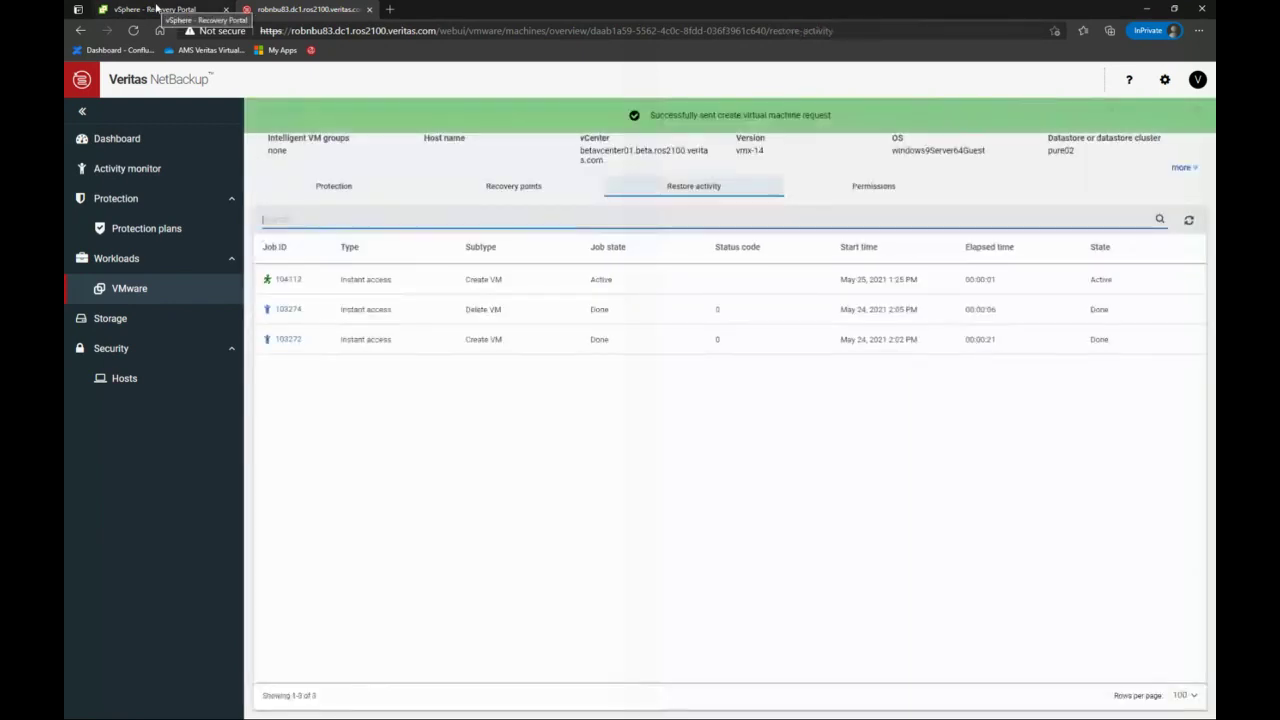
In vSphere's Hosts and Clusters inventory, select the new betawin02-IA VM to view its summary
click(156, 9)
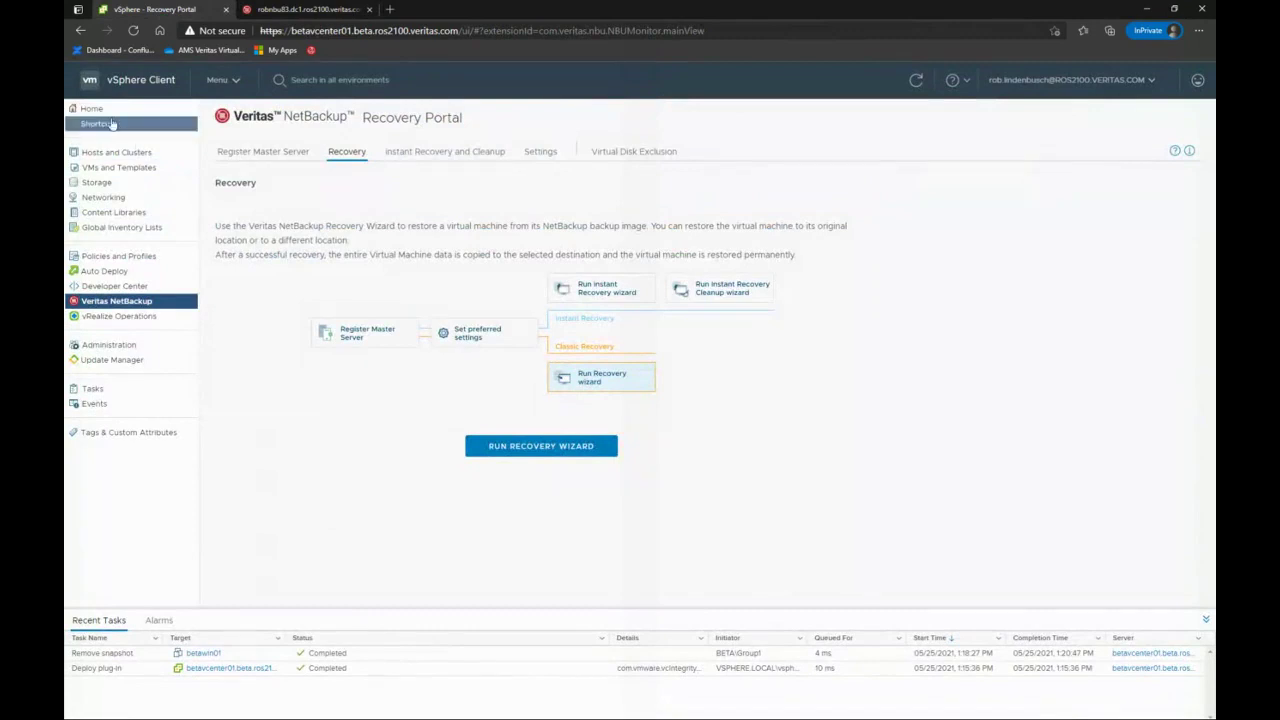
click(118, 152)
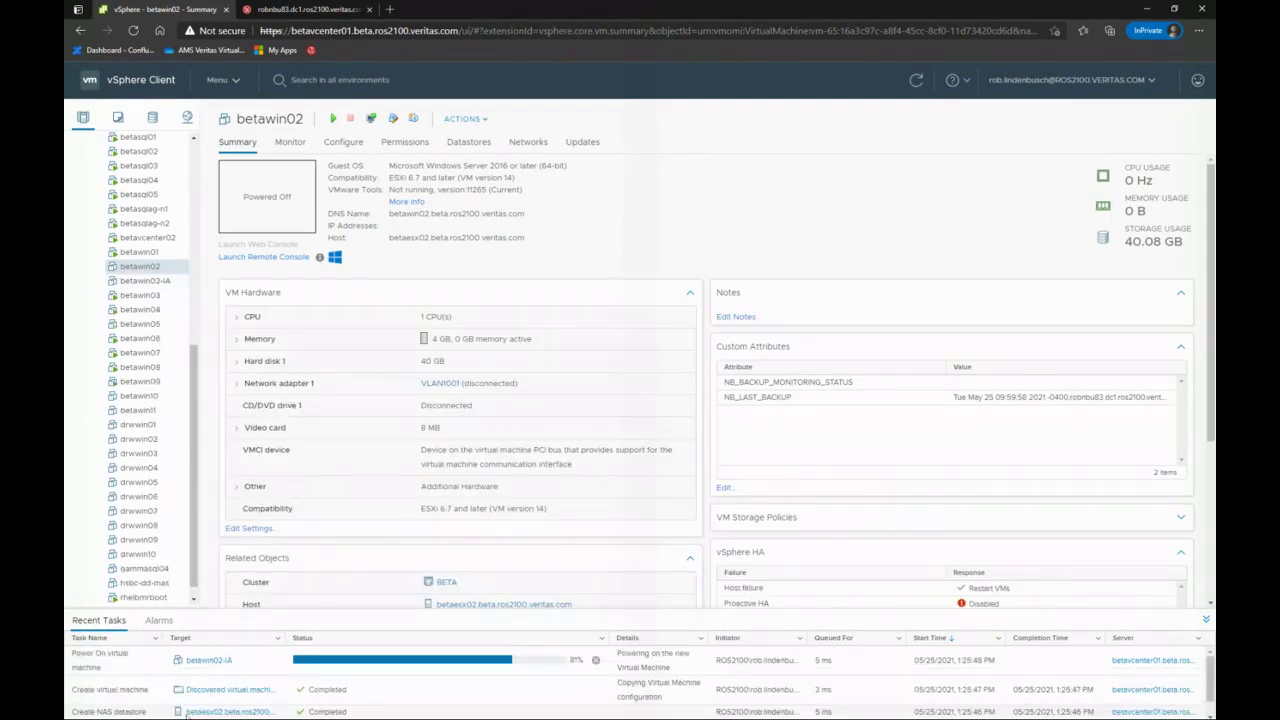
click(150, 281)
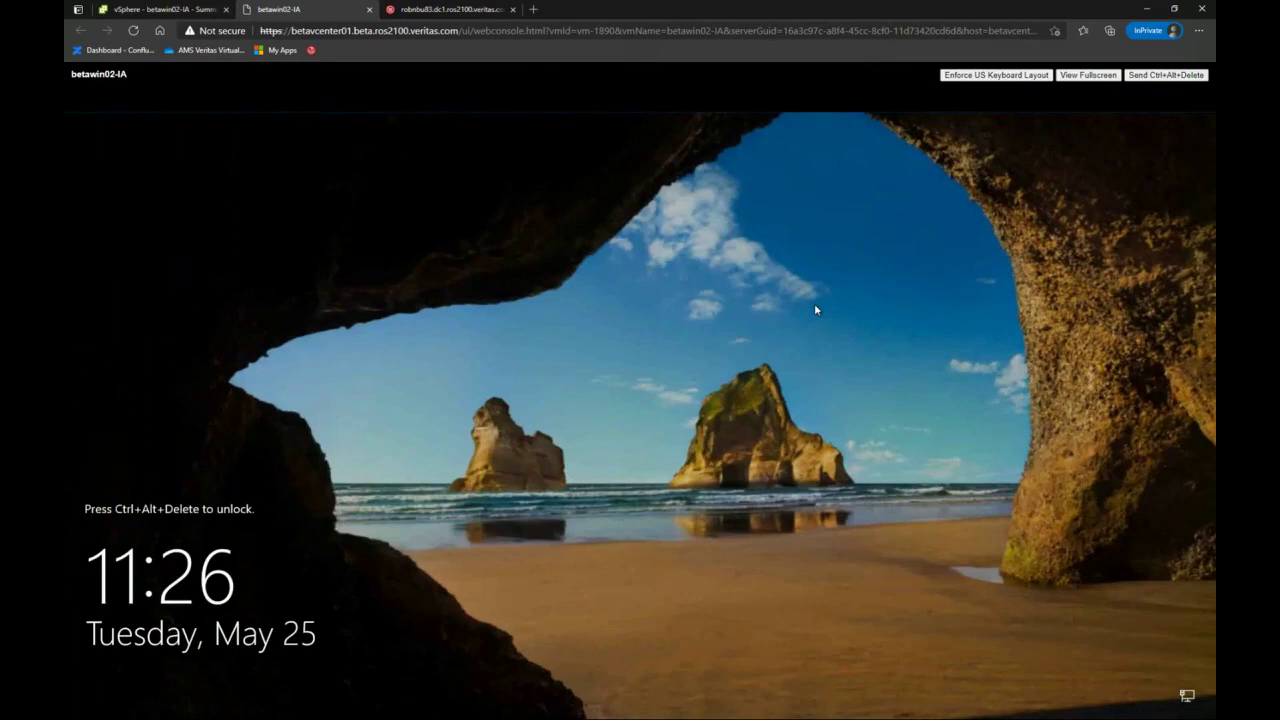
Unlock the betawin02-IA console and sign in as Administrator with the account password
click(1166, 75)
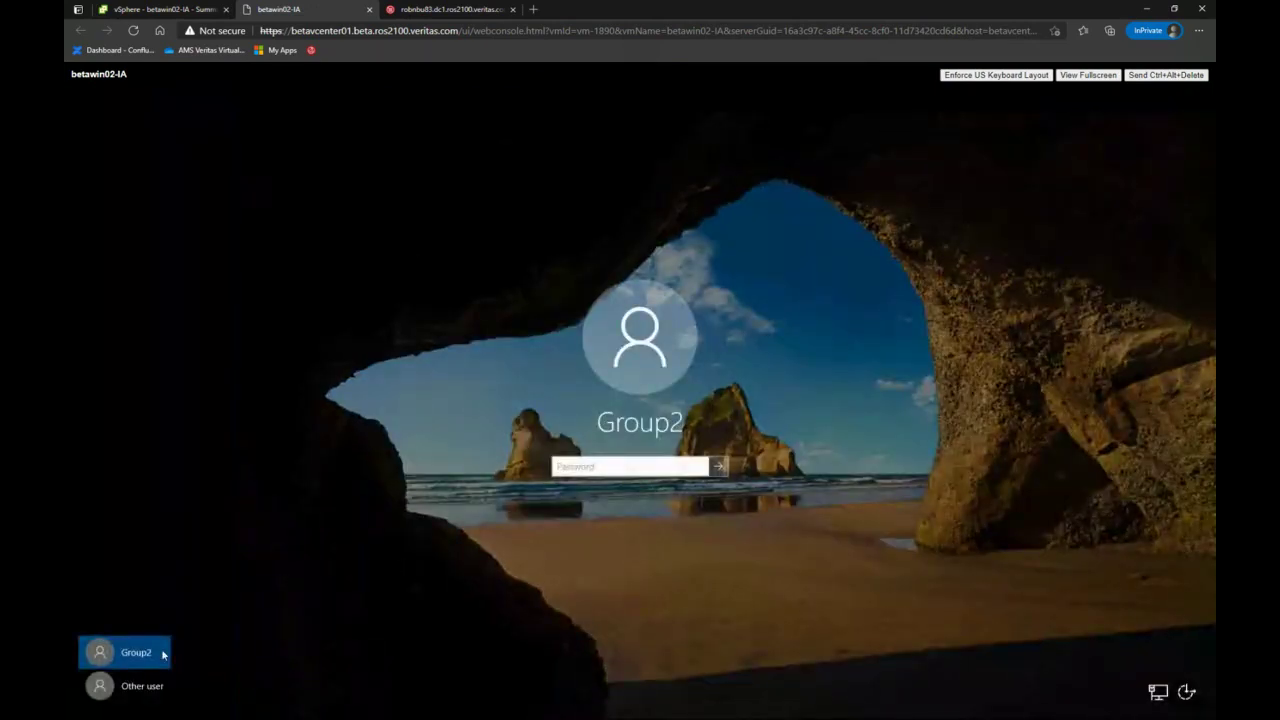
click(150, 687)
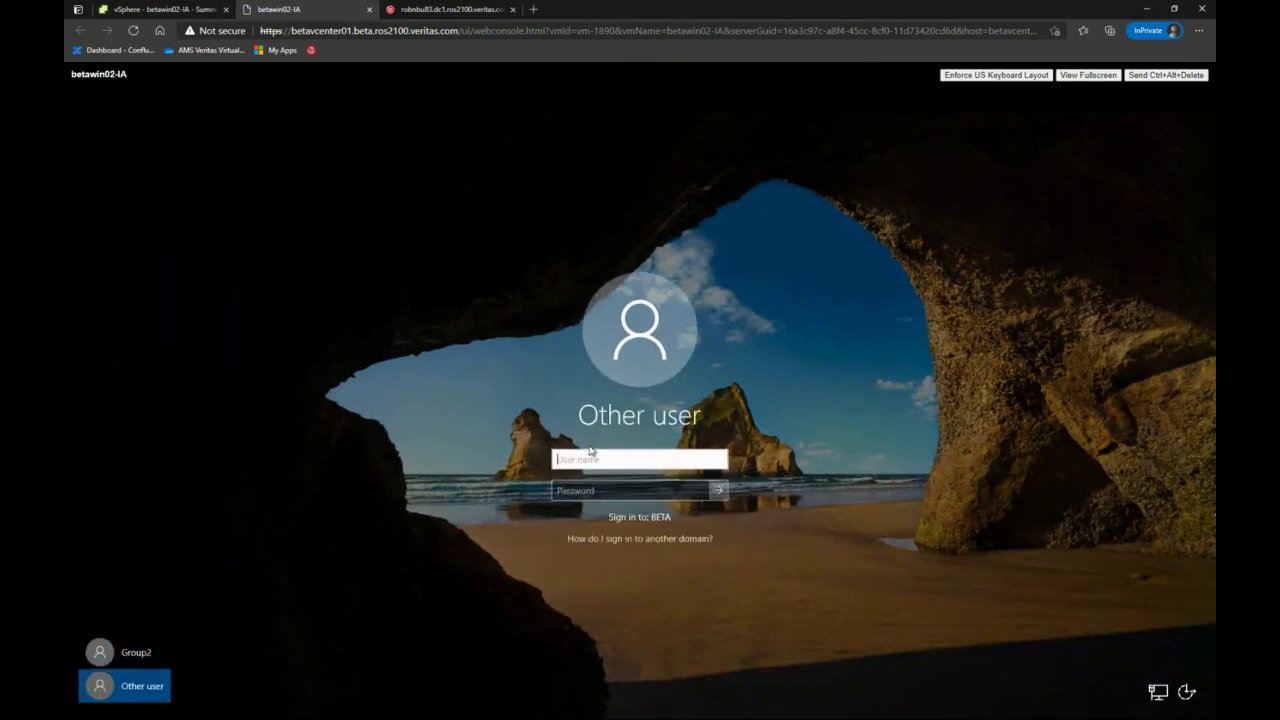
text(Administrator)
key(Tab)
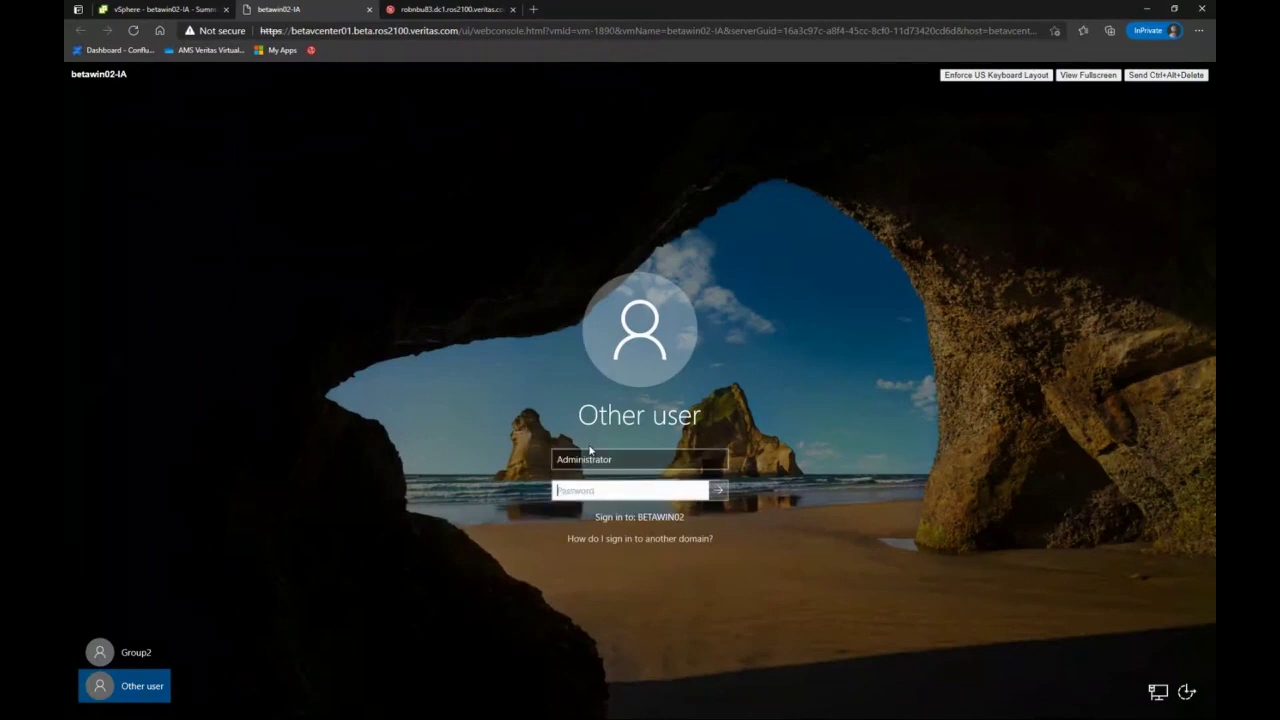
text(********)
key(Return)
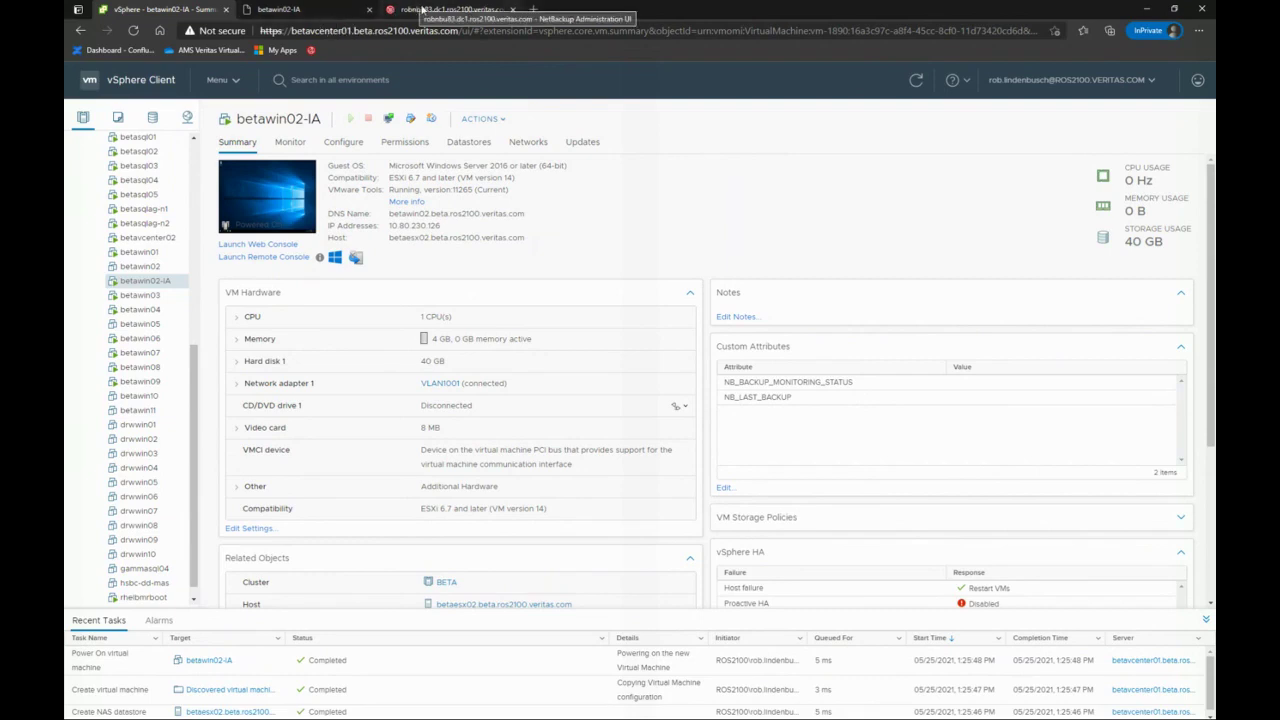
Back in NetBackup, open VMware's Instant access virtual machines list showing betawin02-IA
click(422, 10)
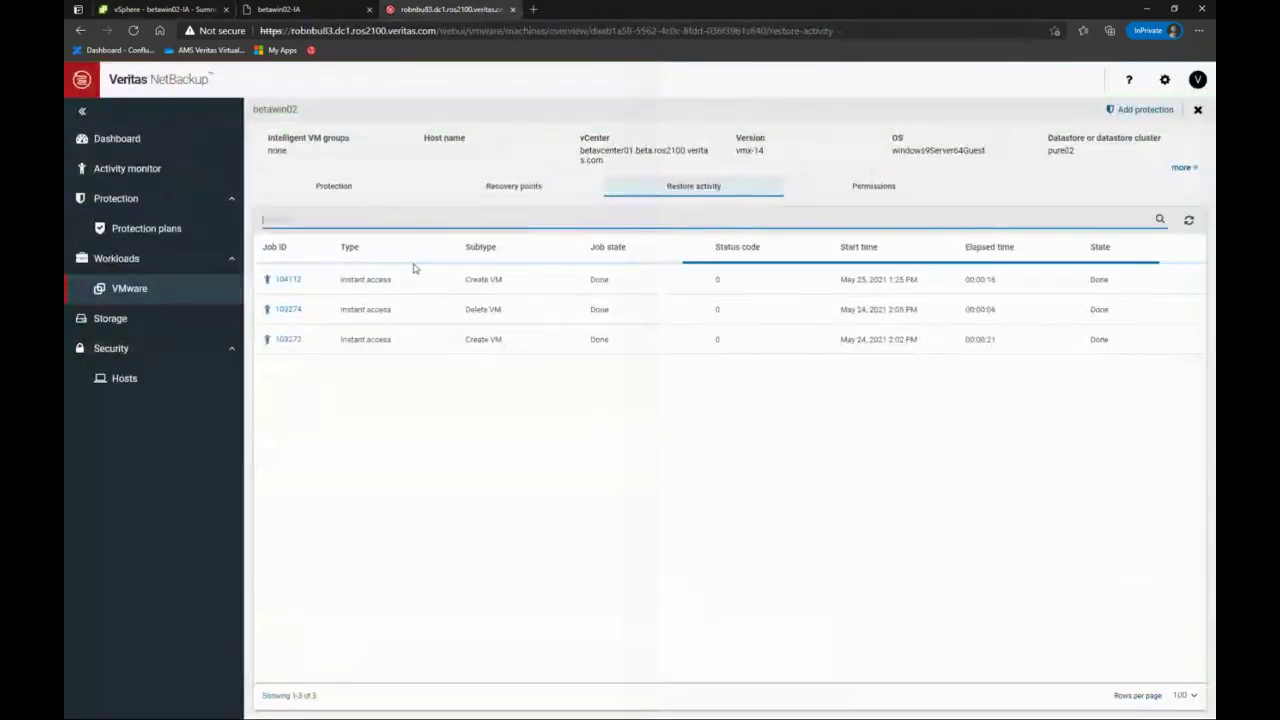
click(146, 290)
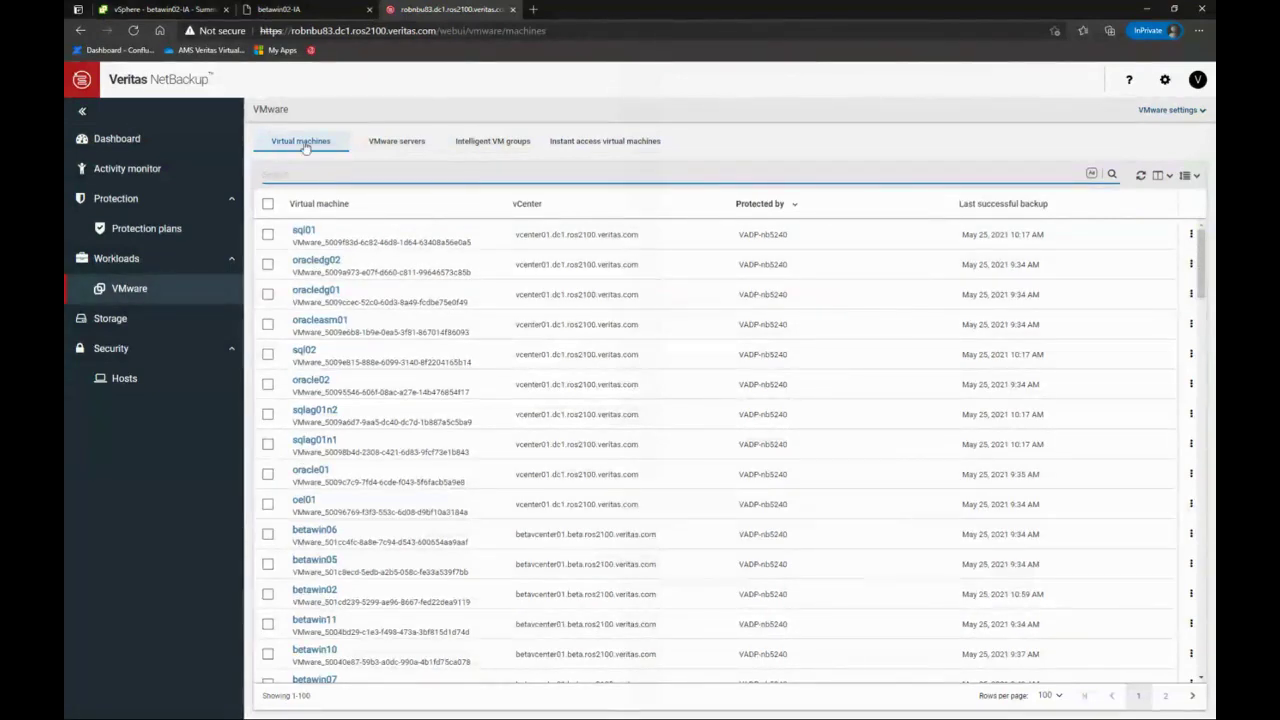
click(598, 144)
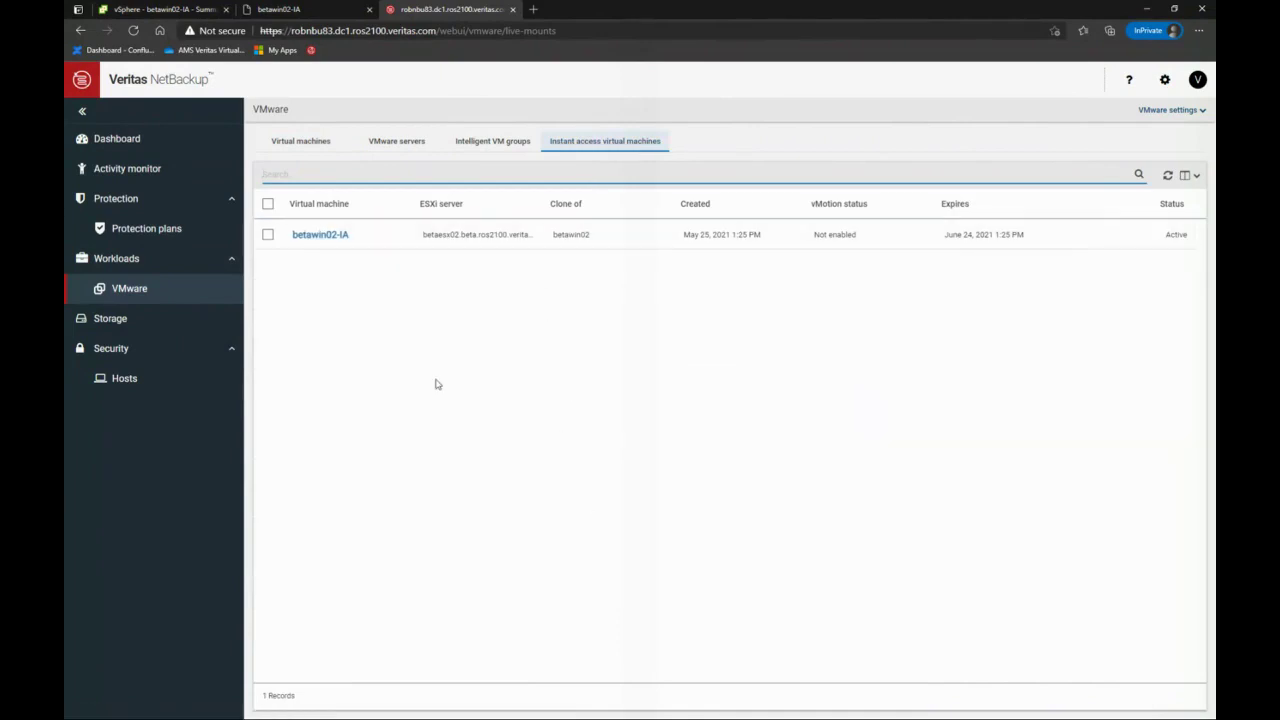
Select betawin02-IA in the instant access list, delete it and confirm with Yes
click(267, 235)
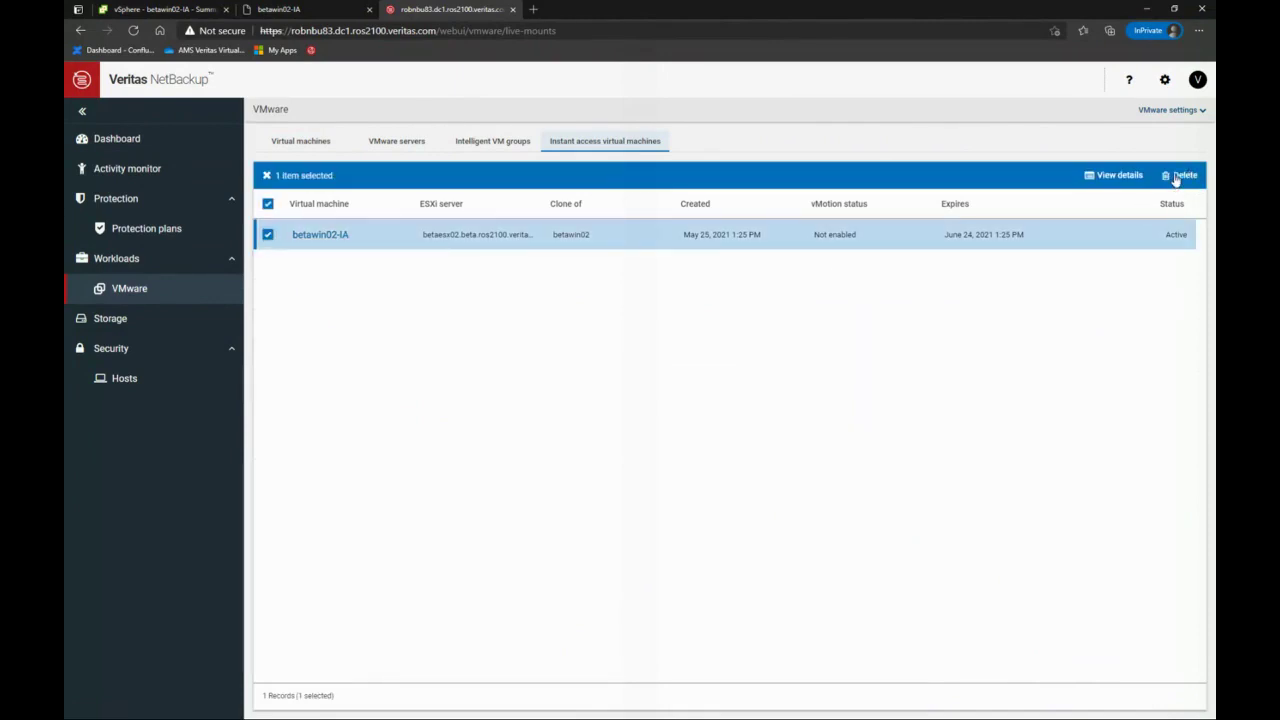
click(1176, 177)
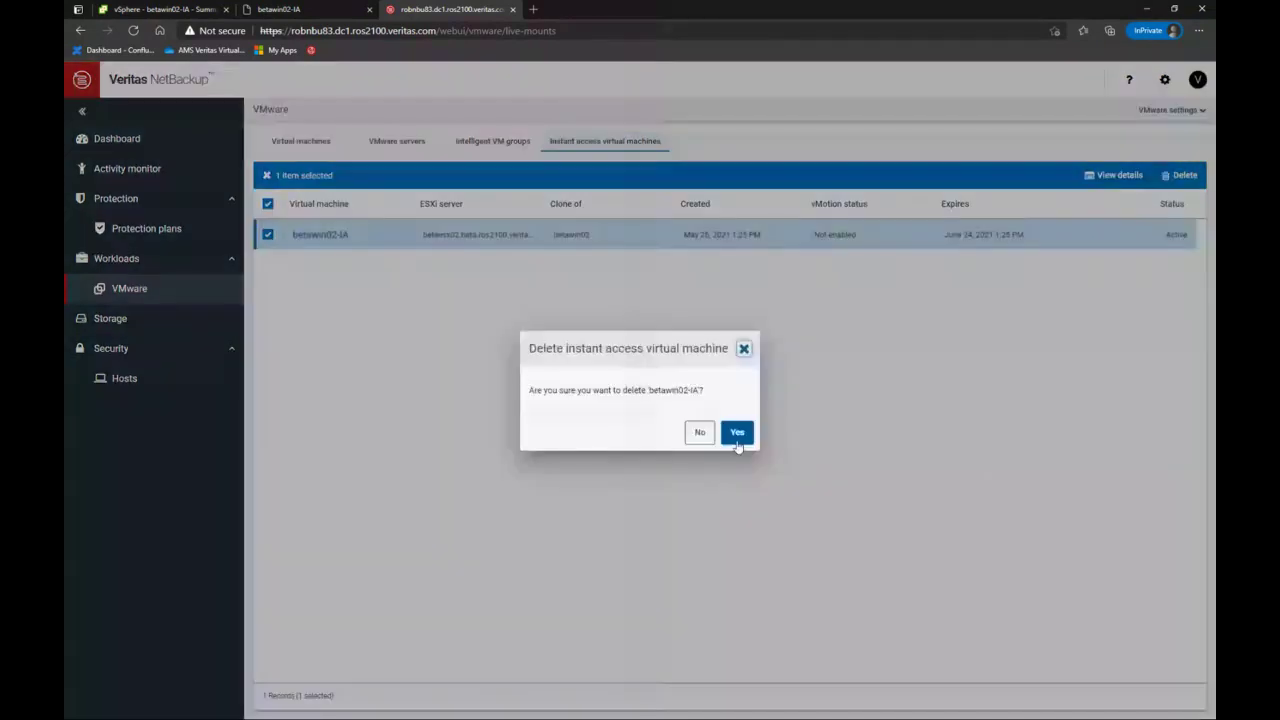
click(733, 444)
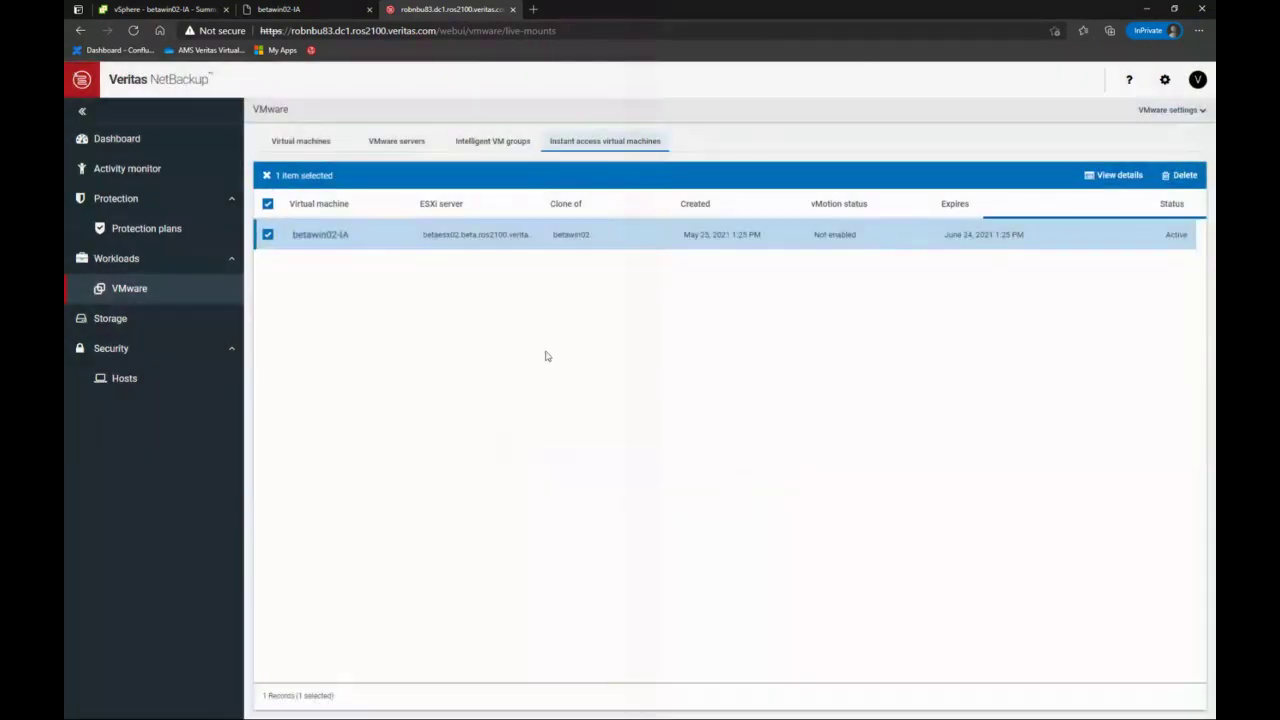